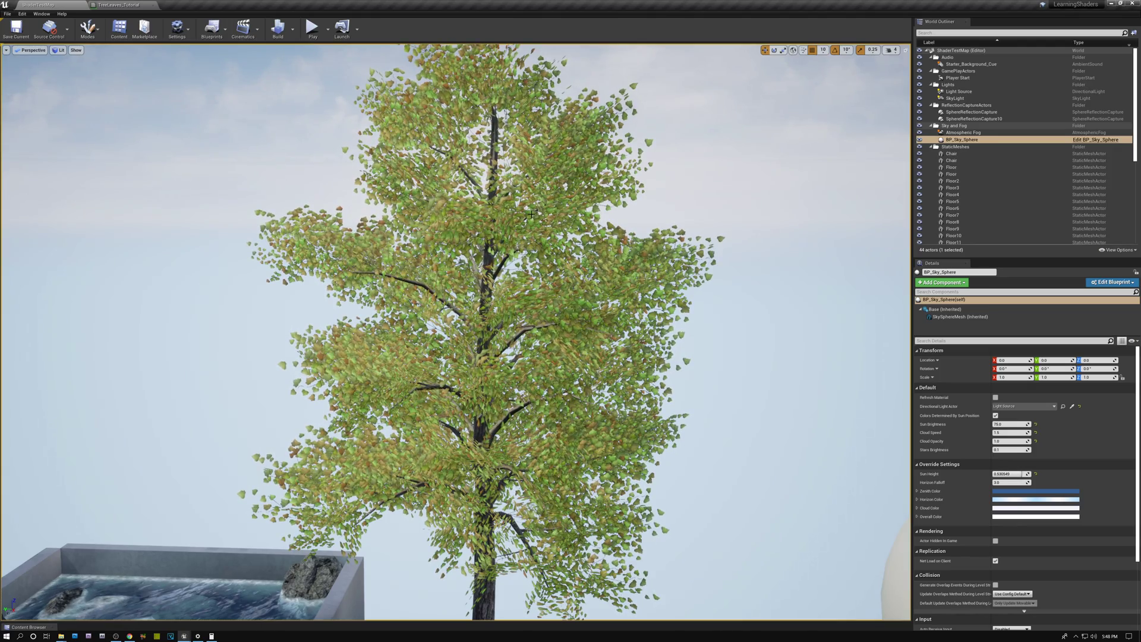
- Examine the tree's foliage in the level from several angles and distances
{"action": "right_click_drag", "start_coordinate": [618, 304], "coordinate": [604, 321]}
{"action": "key", "text": "s"}
{"action": "key", "text": "w"}
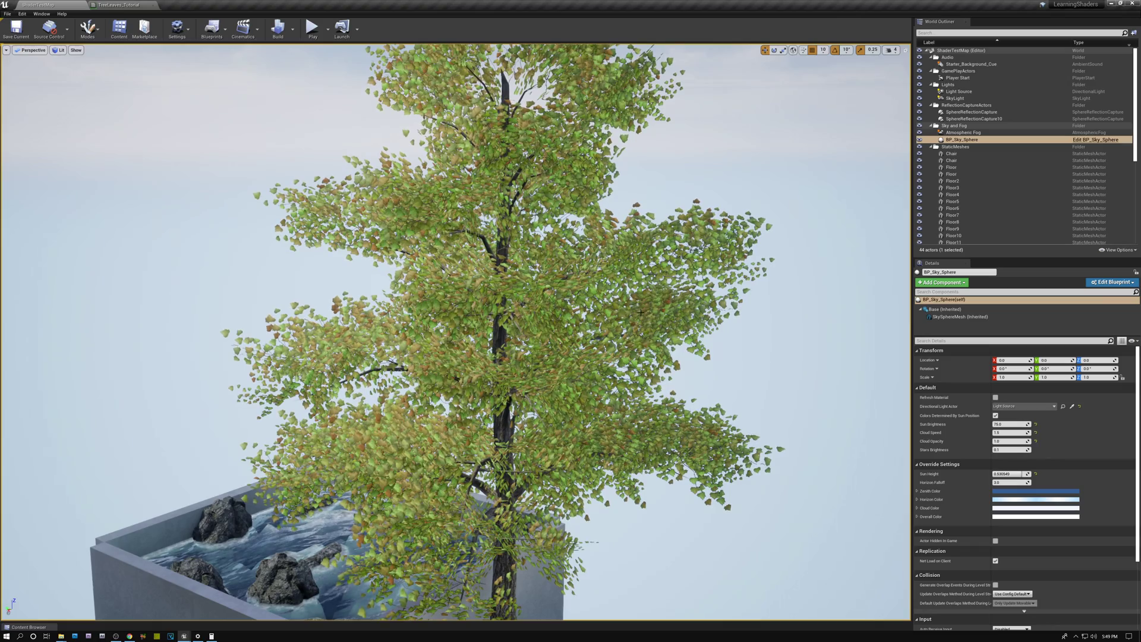
{"action": "key", "text": "s"}
{"action": "right_click_drag", "start_coordinate": [568, 325], "coordinate": [589, 312]}
{"action": "key", "text": "w"}
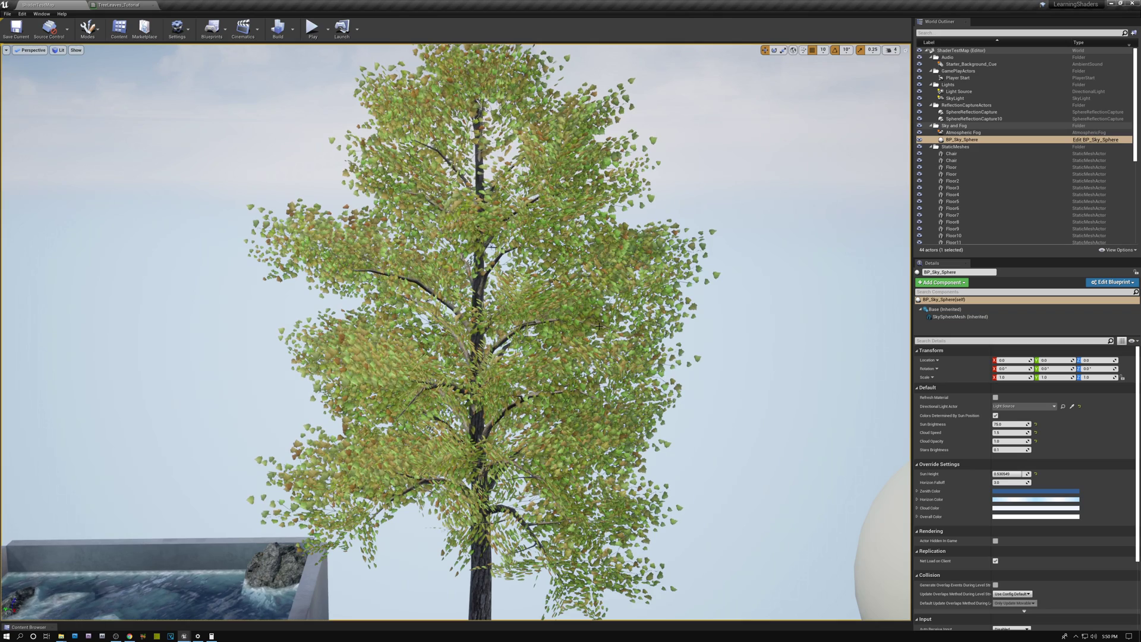
- Review the Absolute World Position, Object Position and Subtract nodes in the TreeLeaves_Tutorial material against the tree in the level
{"action": "left_click", "coordinate": [119, 5]}
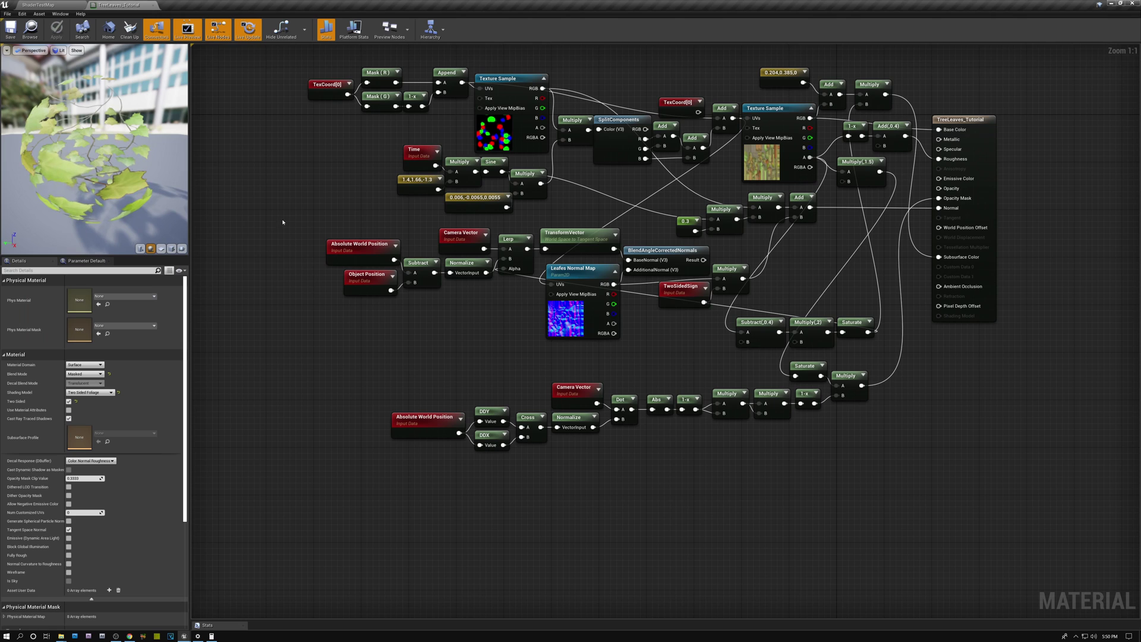
{"action": "left_click", "coordinate": [349, 253]}
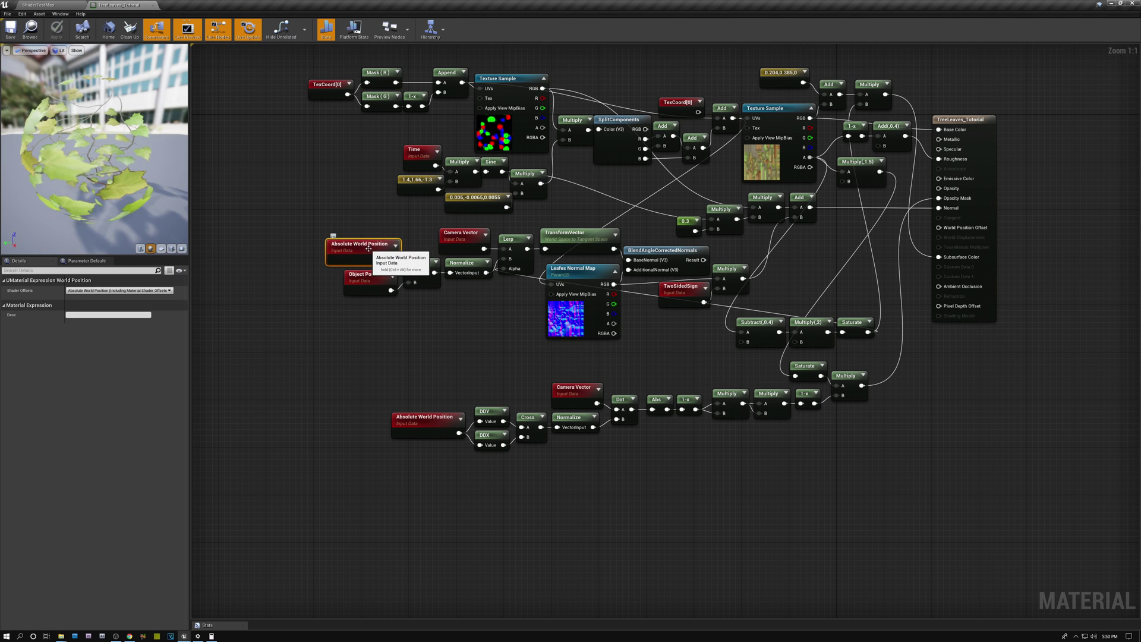
{"action": "left_click", "coordinate": [367, 281]}
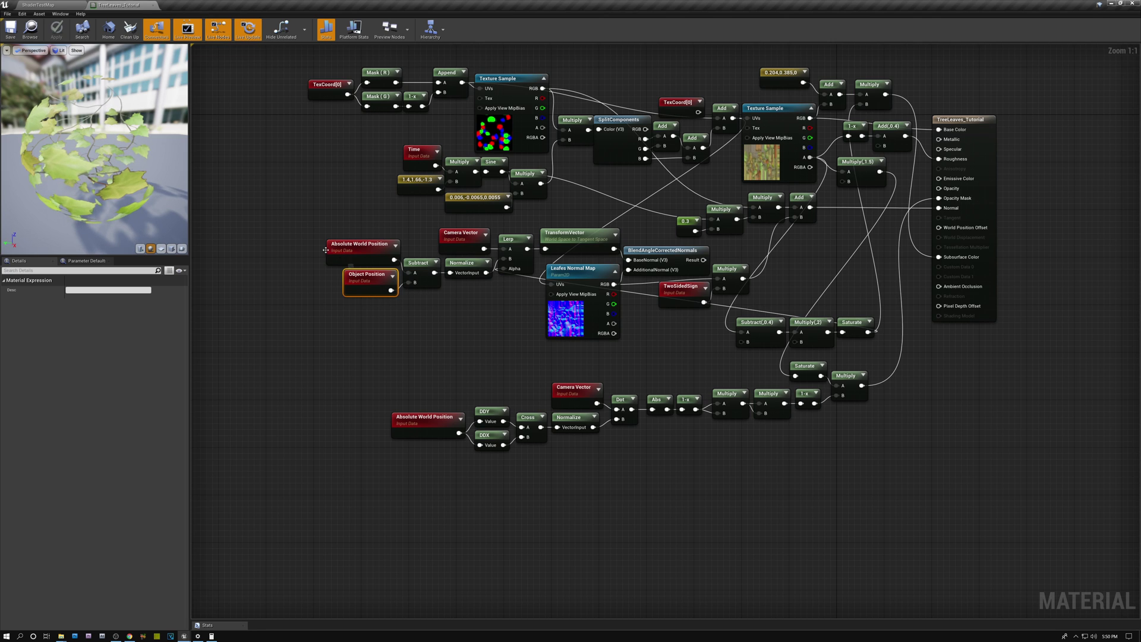
{"action": "left_click_drag", "start_coordinate": [302, 244], "coordinate": [416, 308]}
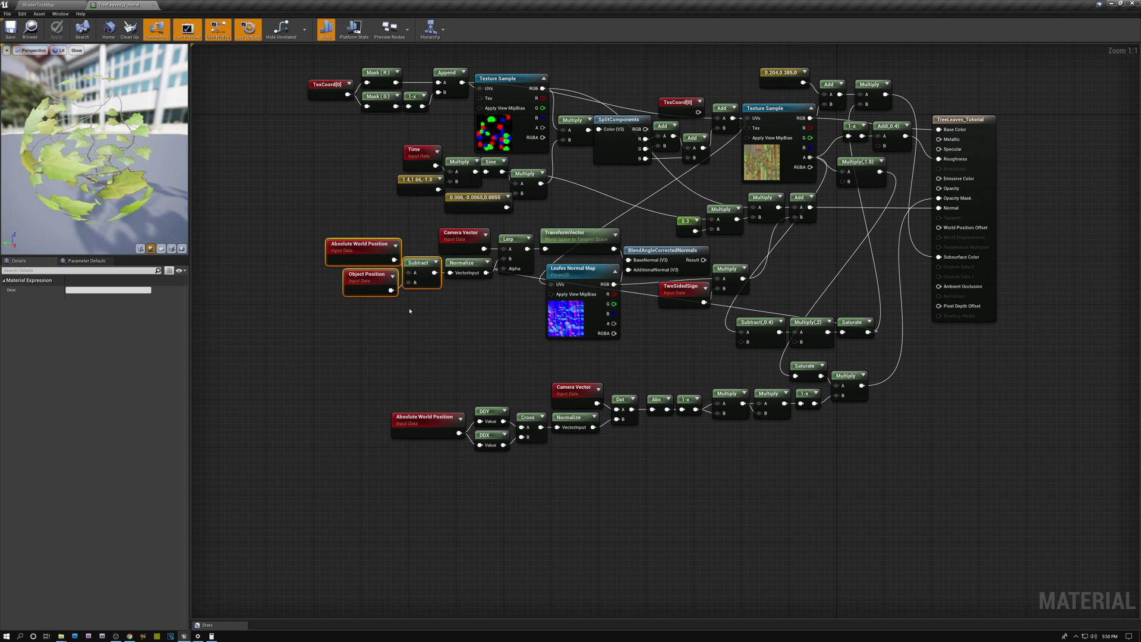
{"action": "left_click", "coordinate": [48, 5]}
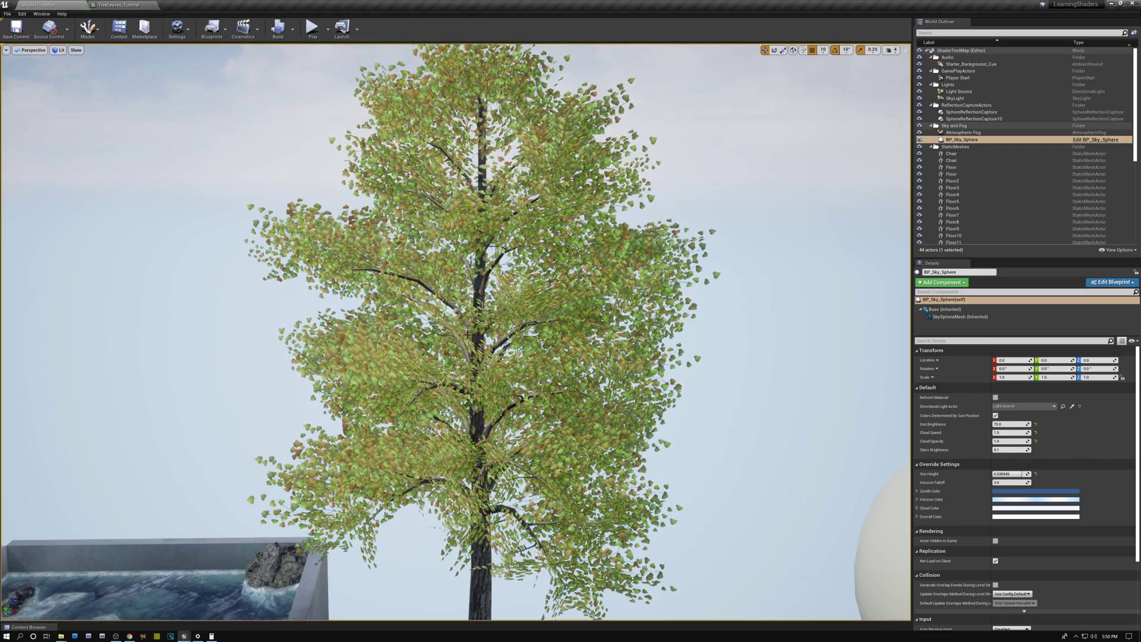
{"action": "left_click", "coordinate": [121, 5]}
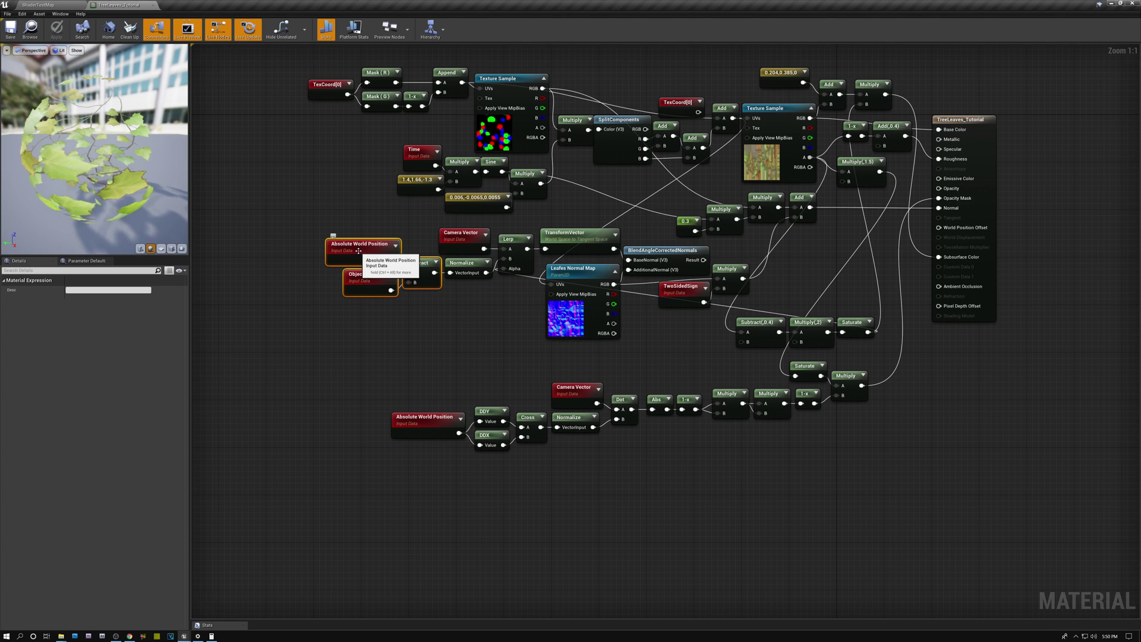
{"action": "left_click", "coordinate": [367, 282]}
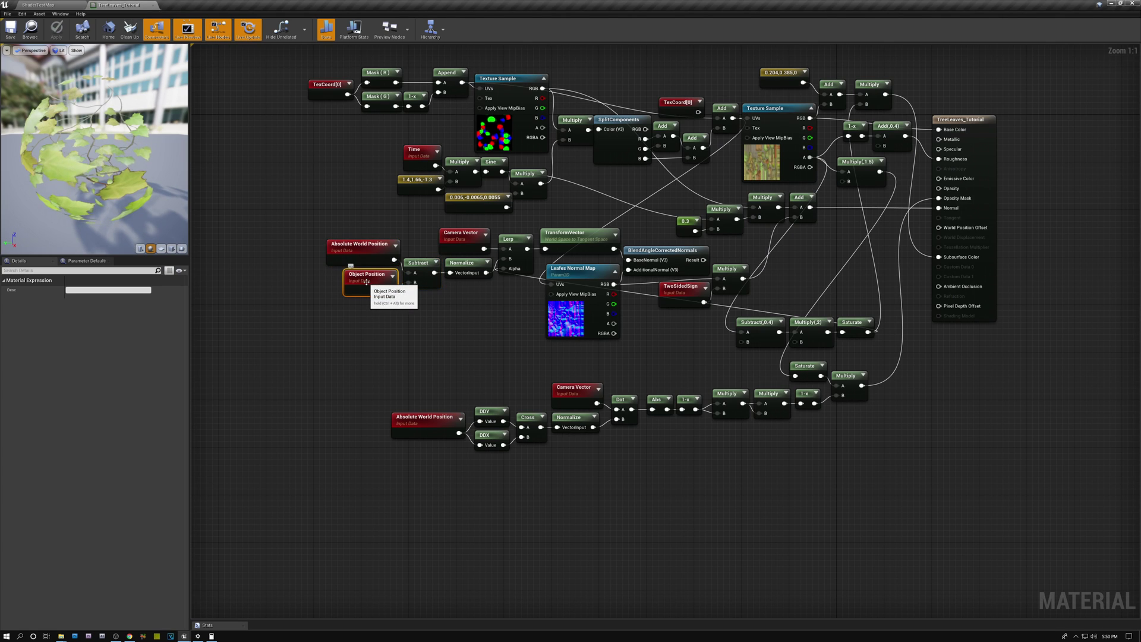
{"action": "left_click", "coordinate": [361, 247]}
{"action": "left_click", "coordinate": [420, 266]}
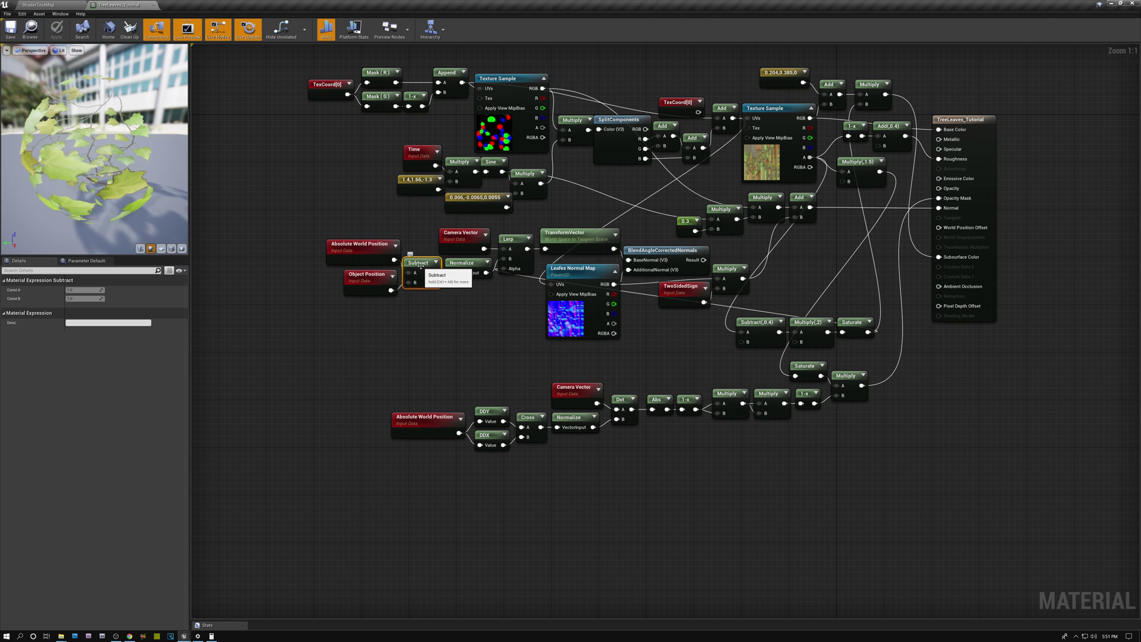
- Add a VectorLength node below the graph and feed the position Subtract result into its Vector 3 input
{"action": "right_click", "coordinate": [557, 502]}
{"action": "type", "text": "vect"}
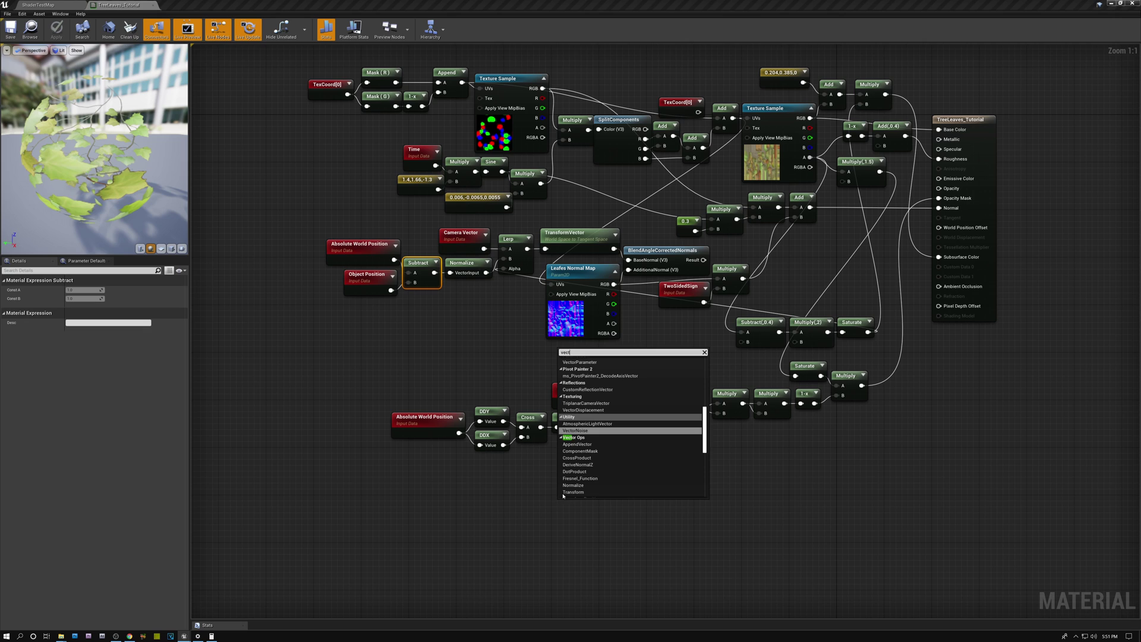
{"action": "type", "text": "orl"}
{"action": "key", "text": "Return"}
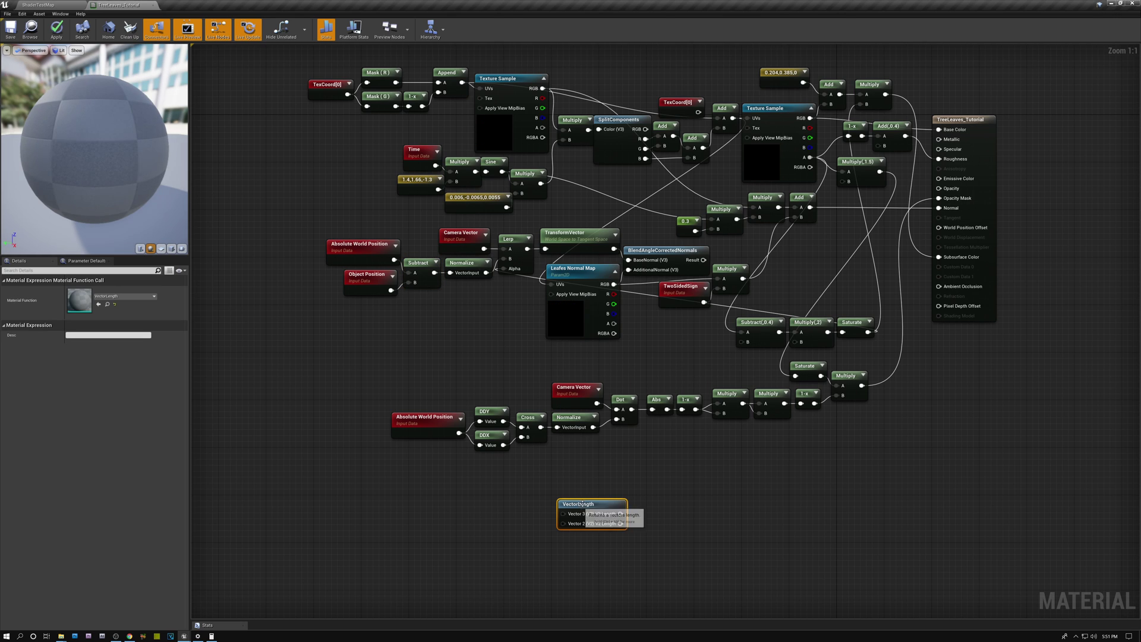
{"action": "left_click_drag", "start_coordinate": [579, 505], "coordinate": [563, 490]}
{"action": "left_click_drag", "start_coordinate": [435, 273], "coordinate": [546, 499]}
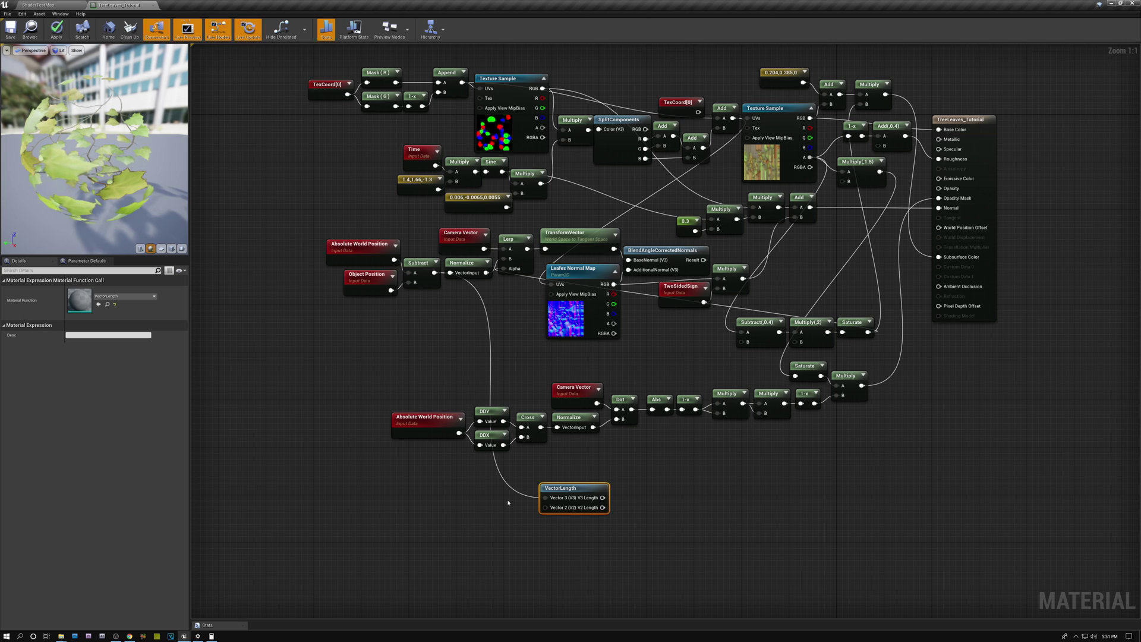
- Add a Divide node fed by the V3 Length output and align it beside VectorLength
{"action": "left_click_drag", "start_coordinate": [568, 487], "coordinate": [624, 511]}
{"action": "type", "text": "divi"}
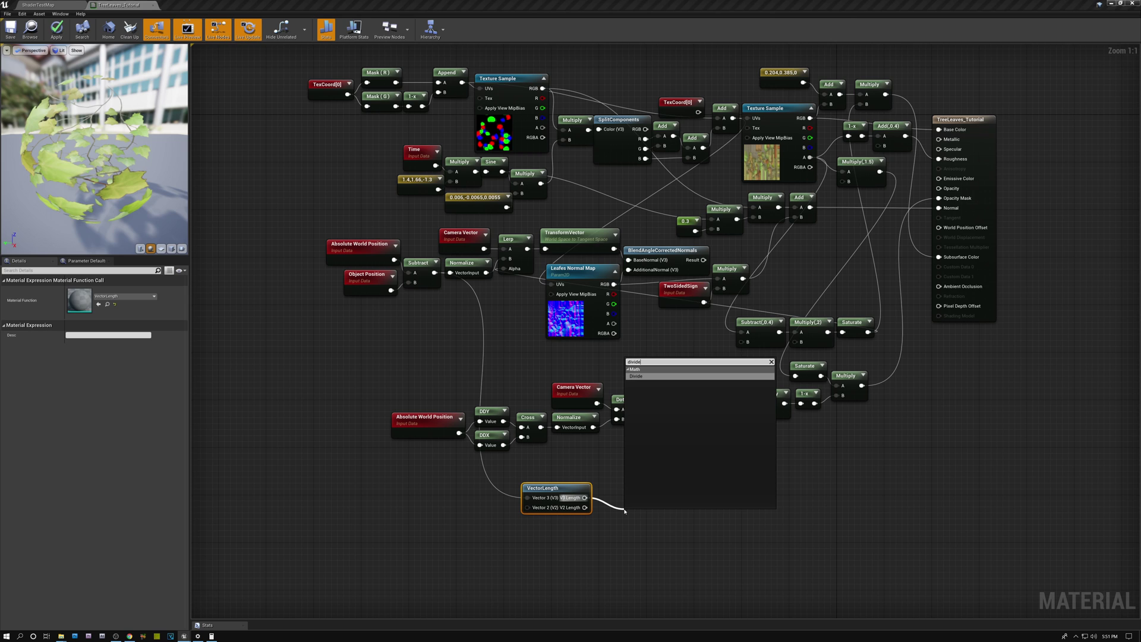
{"action": "type", "text": "de"}
{"action": "left_click", "coordinate": [635, 376]}
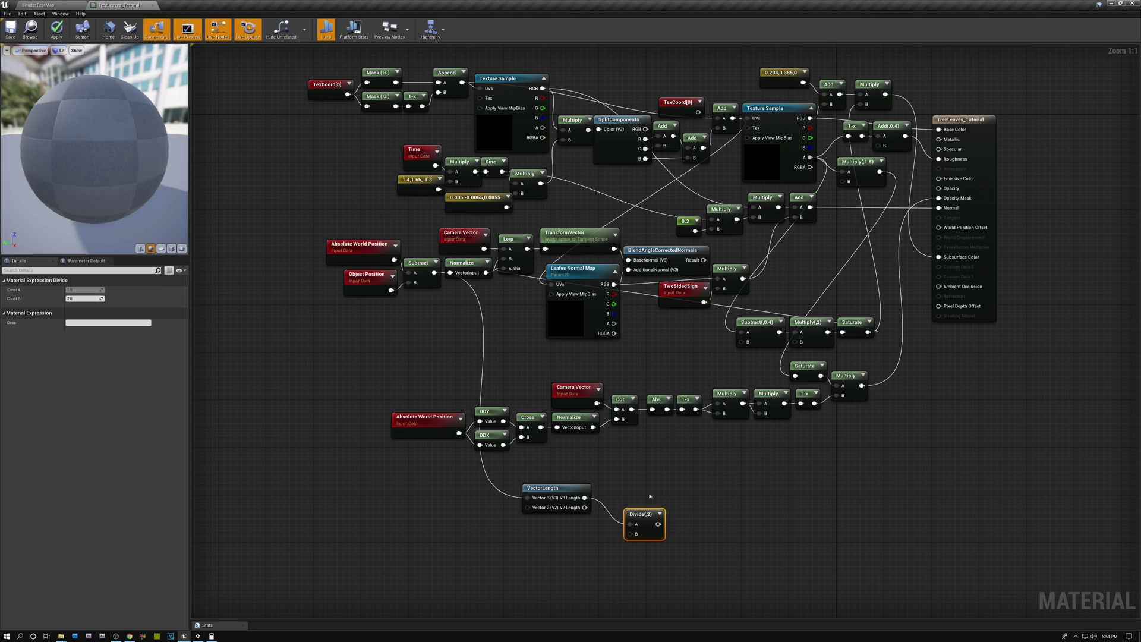
{"action": "left_click_drag", "start_coordinate": [647, 517], "coordinate": [627, 488]}
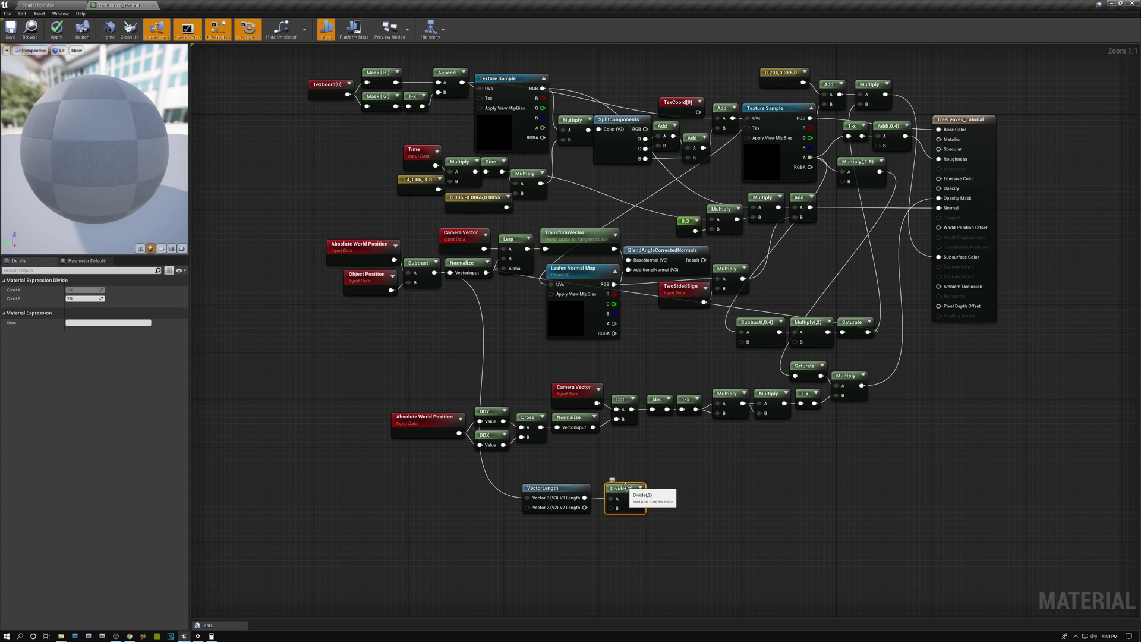
- Add a Constant node with value 500 for the Divide node's B input and place it under VectorLength
{"action": "left_click", "coordinate": [39, 5]}
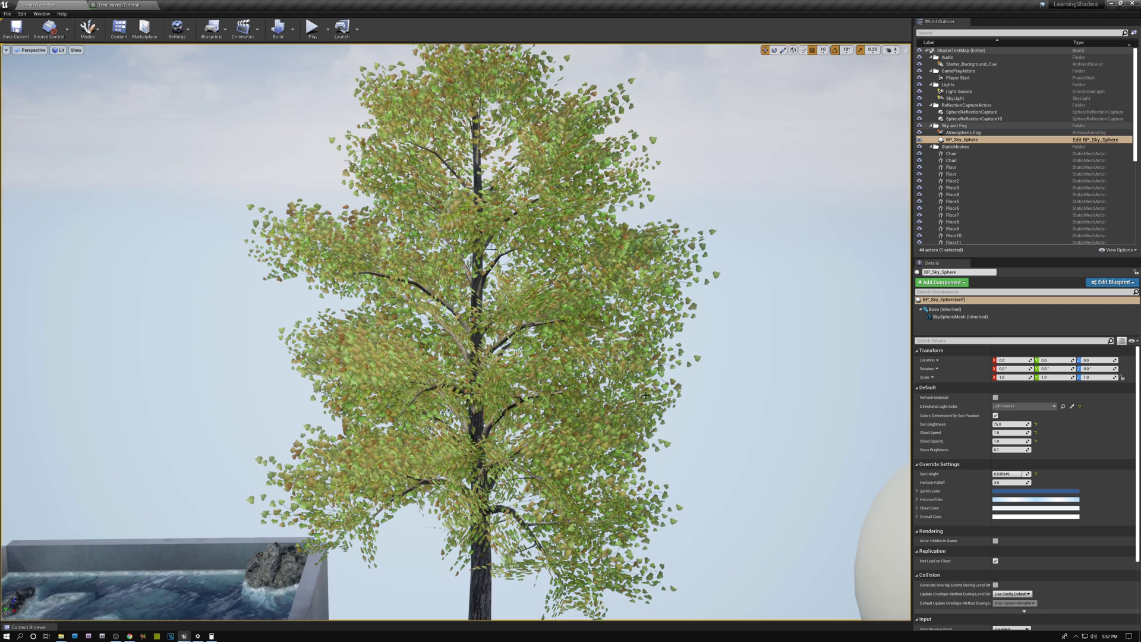
{"action": "left_click", "coordinate": [124, 5]}
{"action": "left_click_drag", "start_coordinate": [610, 512], "coordinate": [574, 539]}
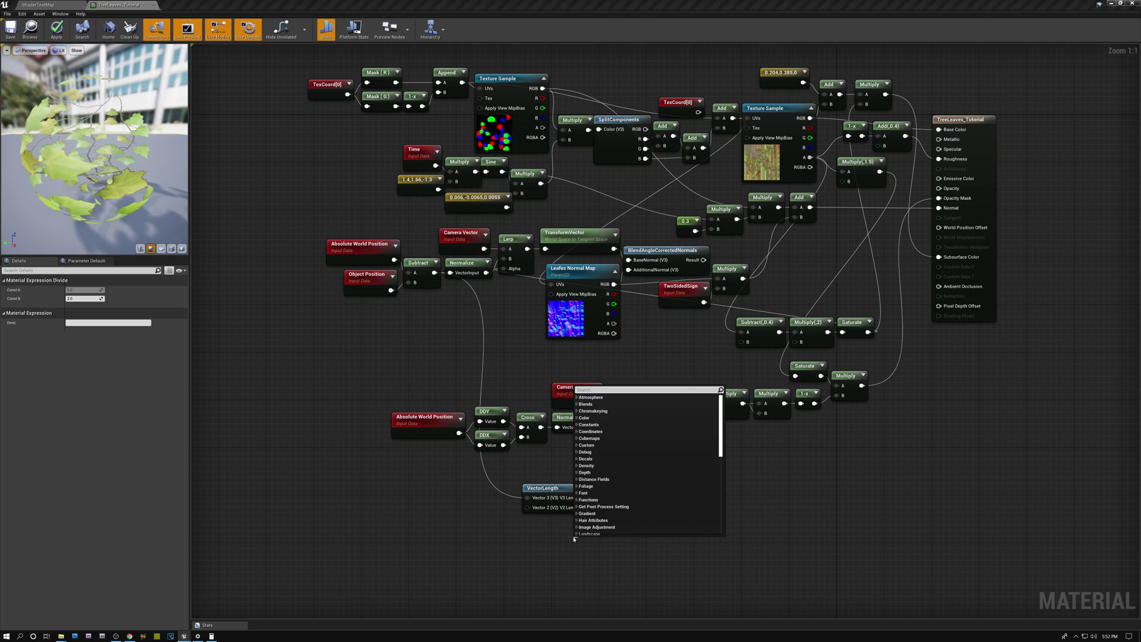
{"action": "type", "text": "con"}
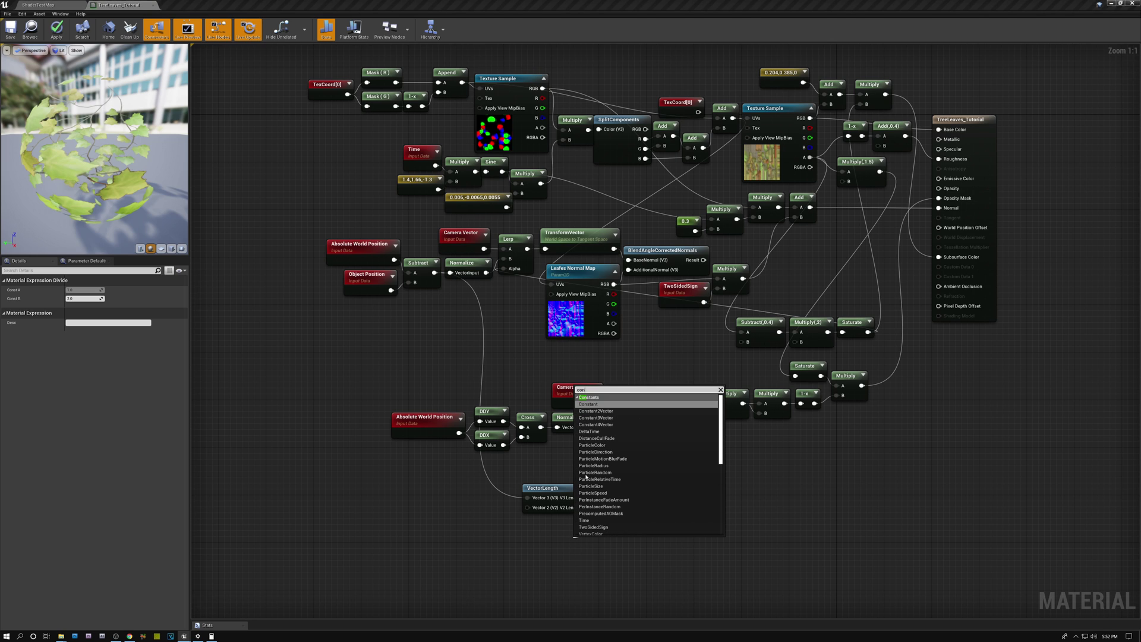
{"action": "key", "text": "Return"}
{"action": "left_click_drag", "start_coordinate": [587, 543], "coordinate": [578, 533]}
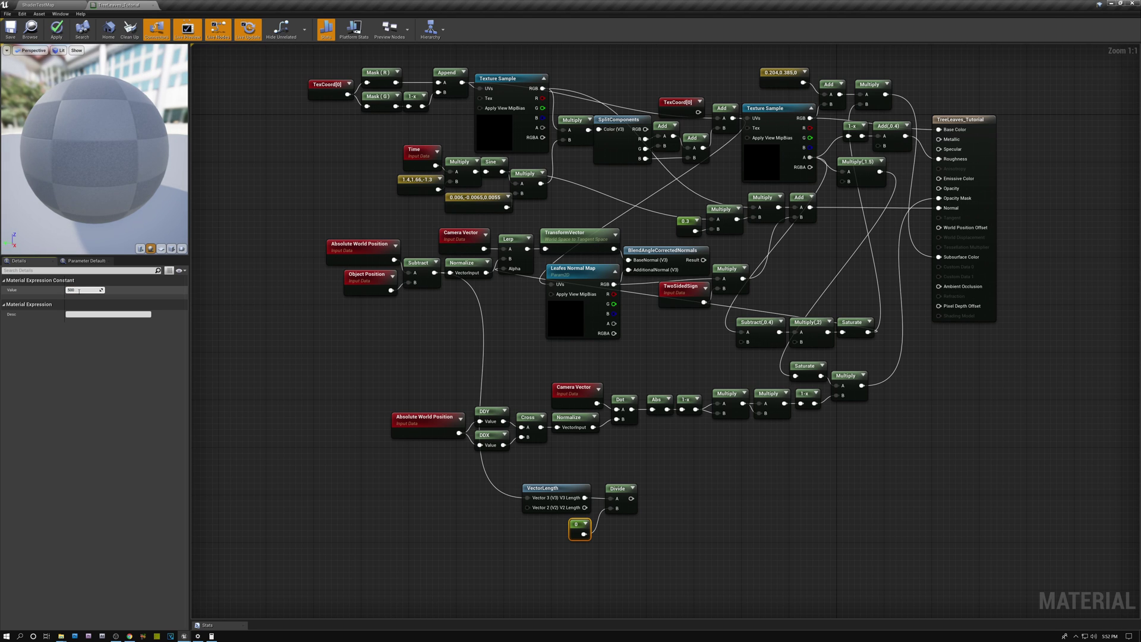
{"action": "left_click", "coordinate": [553, 489]}
{"action": "left_click", "coordinate": [570, 526]}
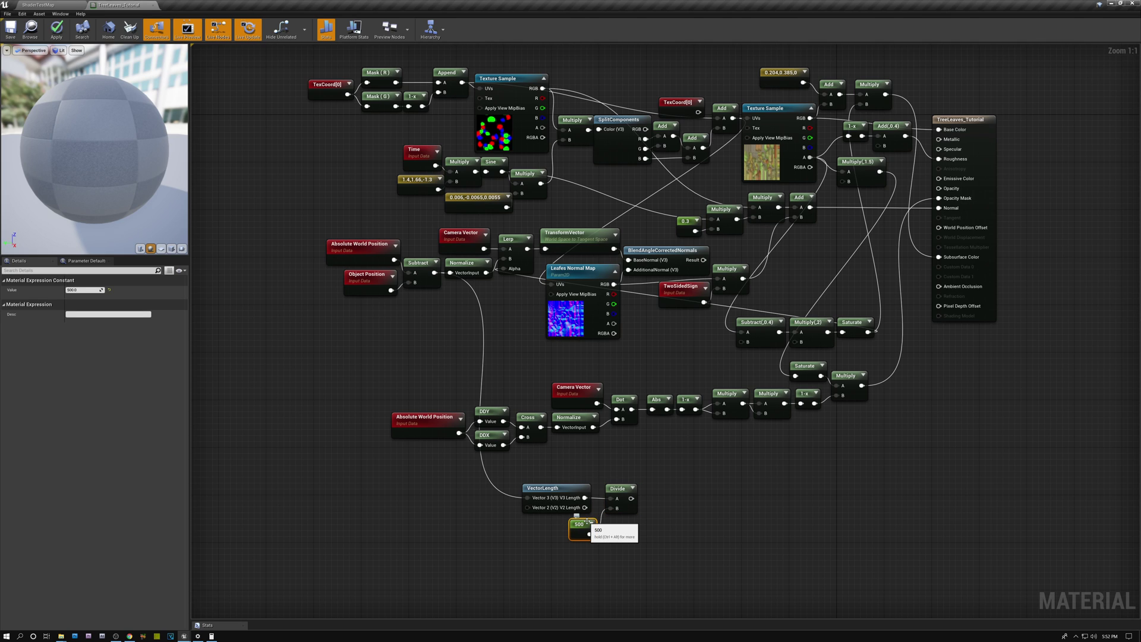
- Add a Saturate node after Divide and connect its output to the material's Specular input
{"action": "left_click_drag", "start_coordinate": [631, 498], "coordinate": [658, 500]}
{"action": "type", "text": "sa"}
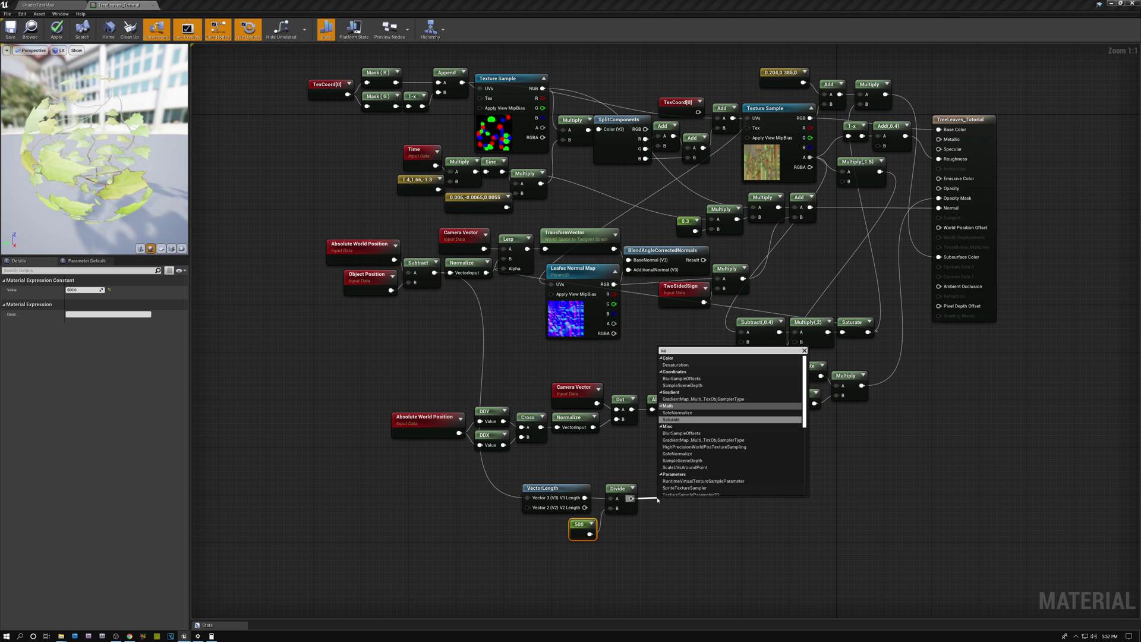
{"action": "key", "text": "Return"}
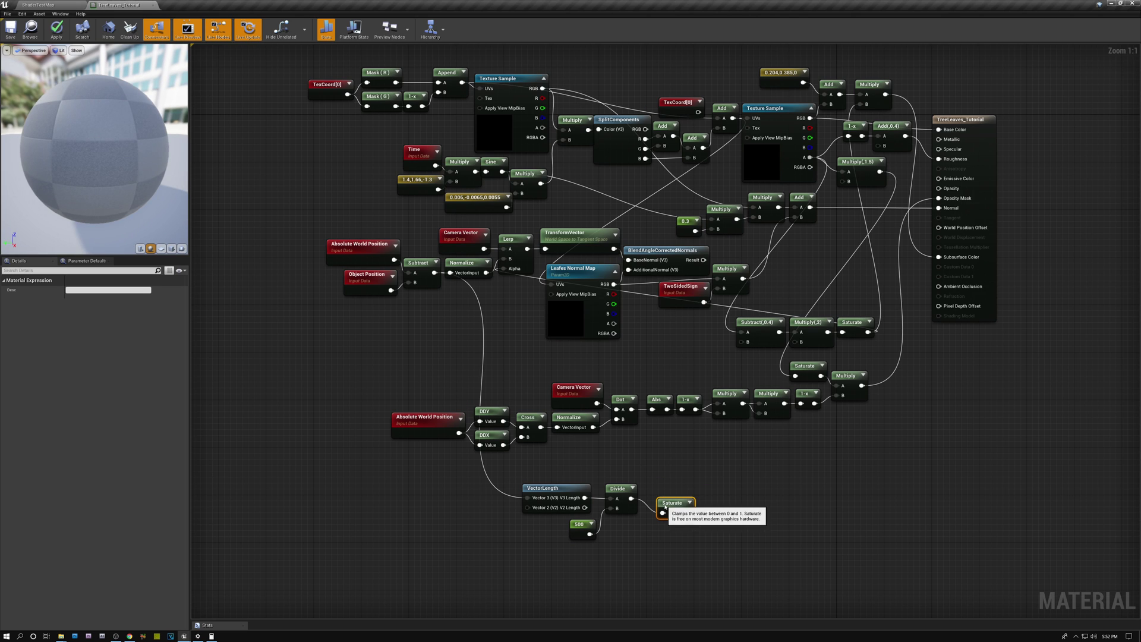
{"action": "left_click_drag", "start_coordinate": [664, 504], "coordinate": [653, 490]}
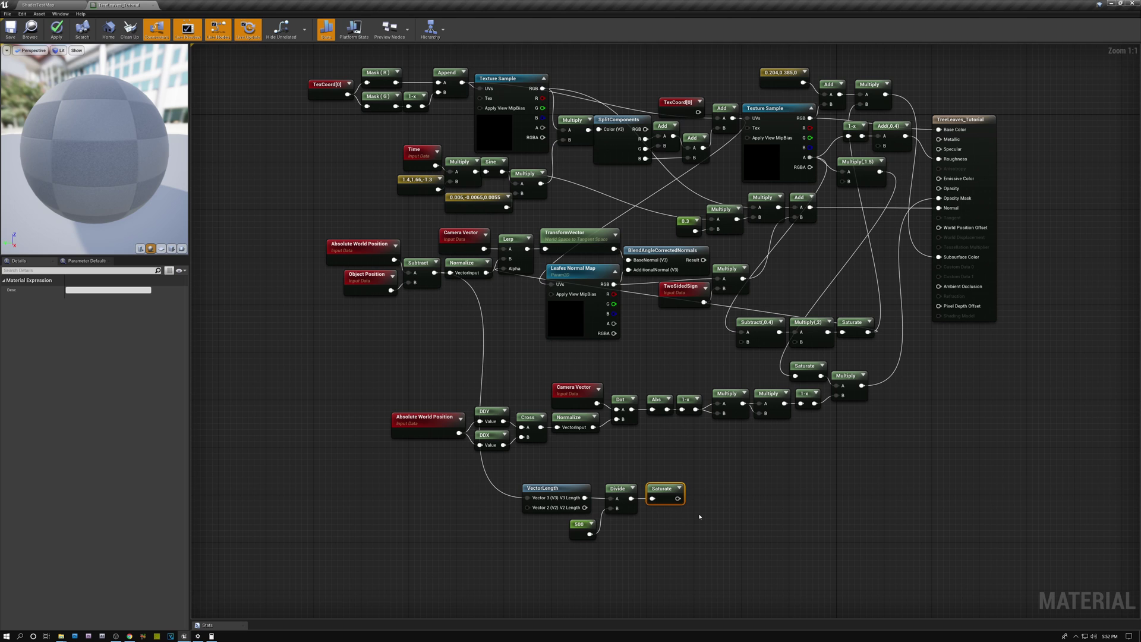
{"action": "left_click_drag", "start_coordinate": [678, 499], "coordinate": [939, 198]}
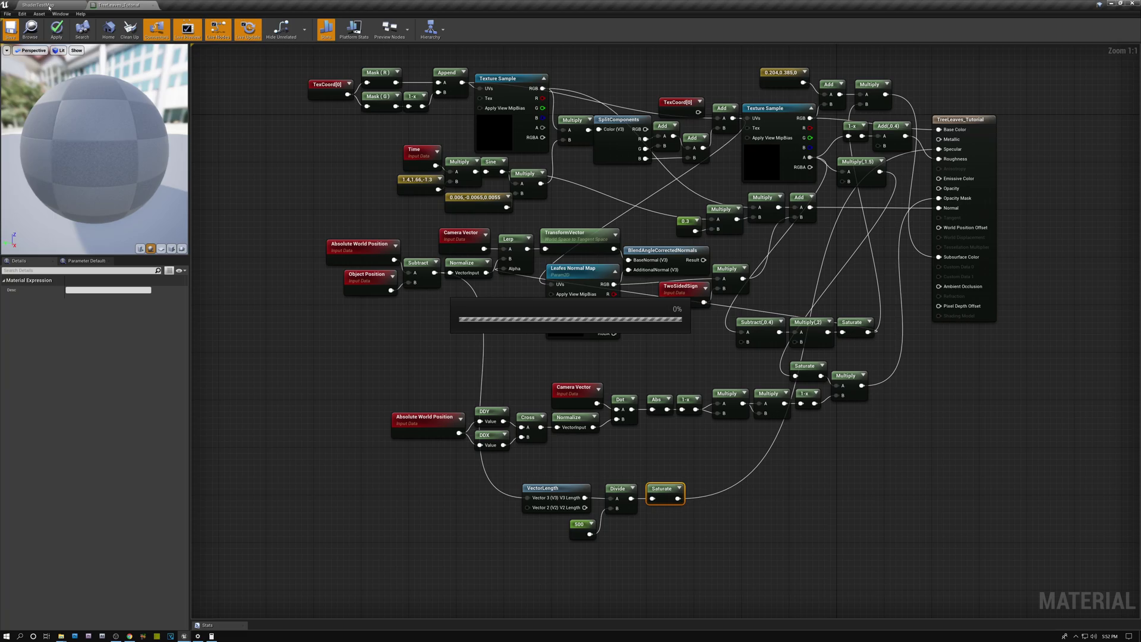
- Show the level viewport in the Specular buffer visualization
{"action": "left_click", "coordinate": [49, 7]}
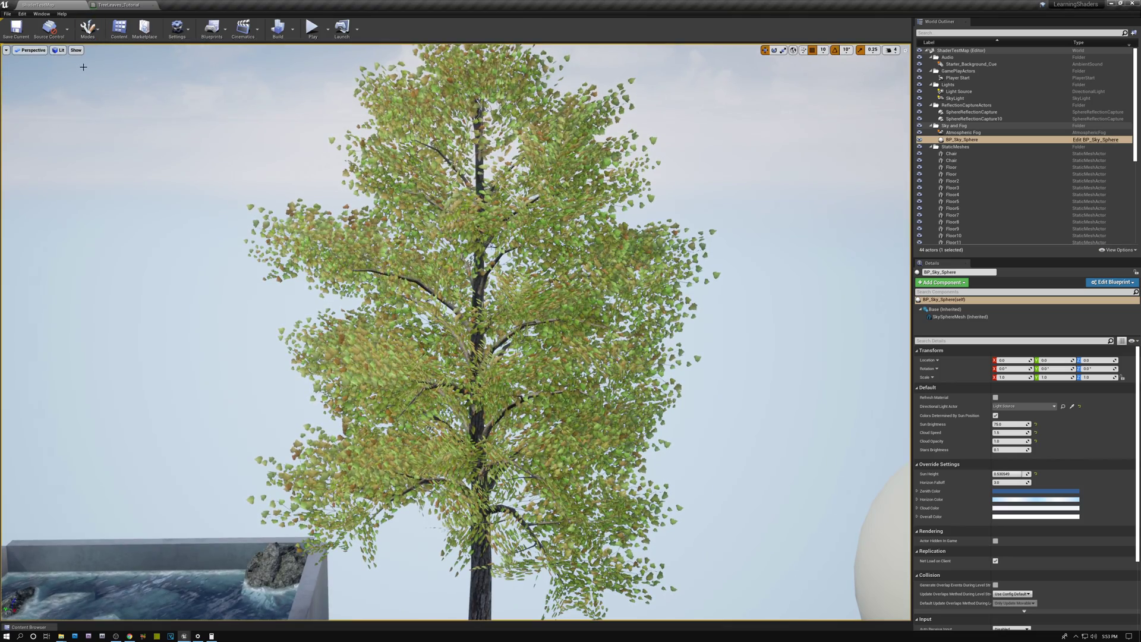
{"action": "left_click", "coordinate": [60, 50]}
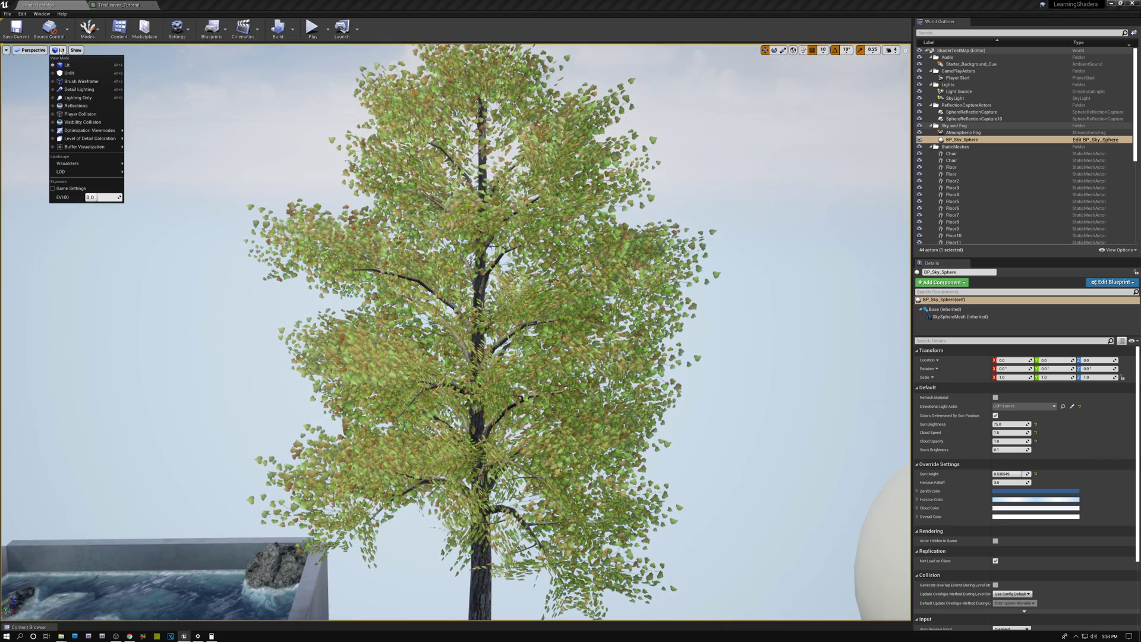
{"action": "mouse_move", "coordinate": [93, 150]}
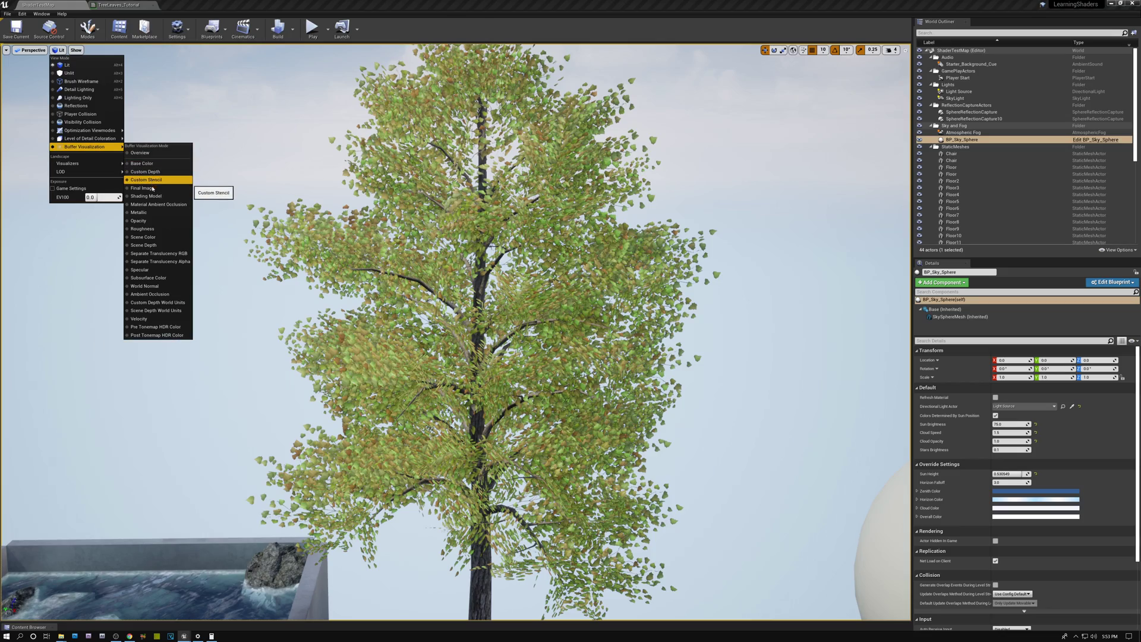
{"action": "left_click", "coordinate": [141, 269]}
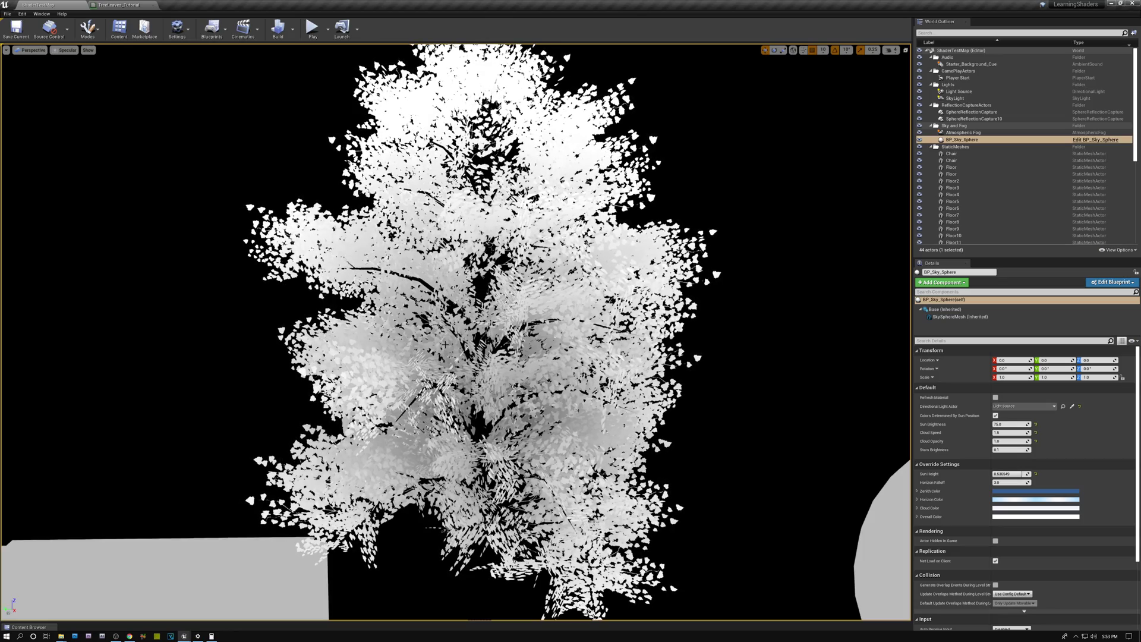
- Examine the specular gradient across the tree's leaves from inside the crown and from farther away
{"action": "right_click_drag", "start_coordinate": [455, 333], "coordinate": [557, 357]}
{"action": "key", "text": "s"}
{"action": "key", "text": "a"}
{"action": "key", "text": "w"}
{"action": "key", "text": "Up"}
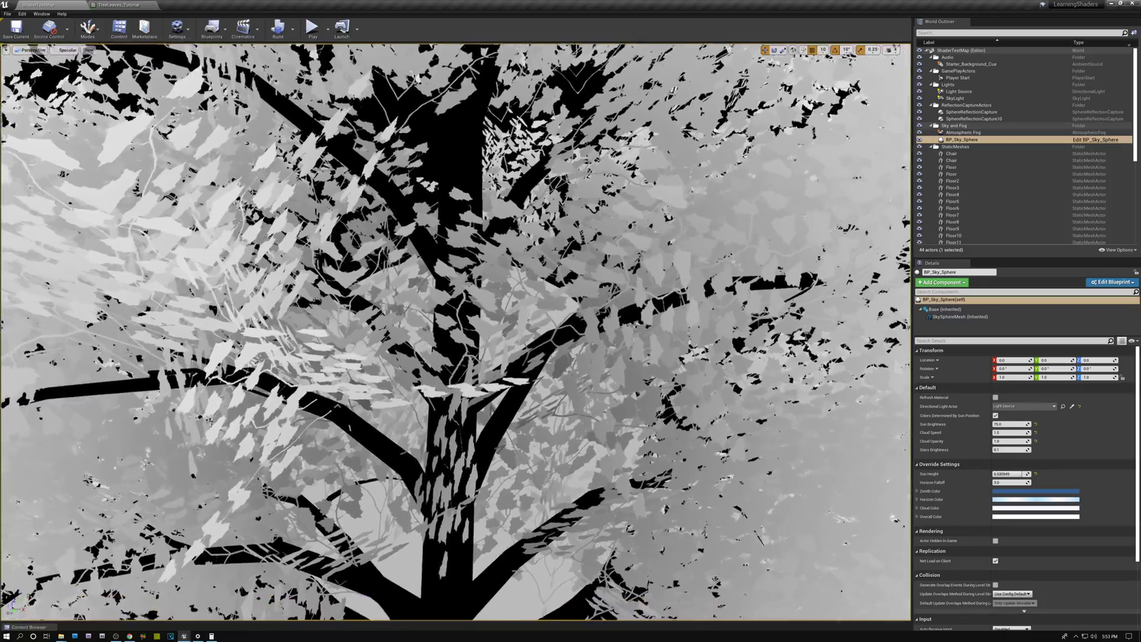
{"action": "key", "text": "Down"}
{"action": "key", "text": "Down"}
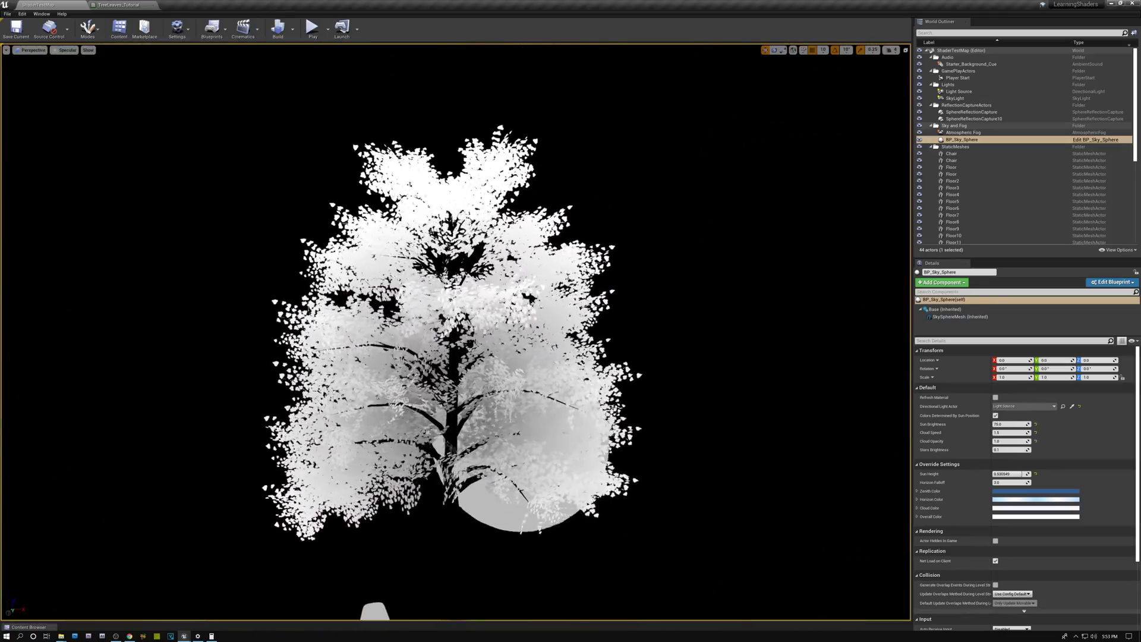
{"action": "key", "text": "Up"}
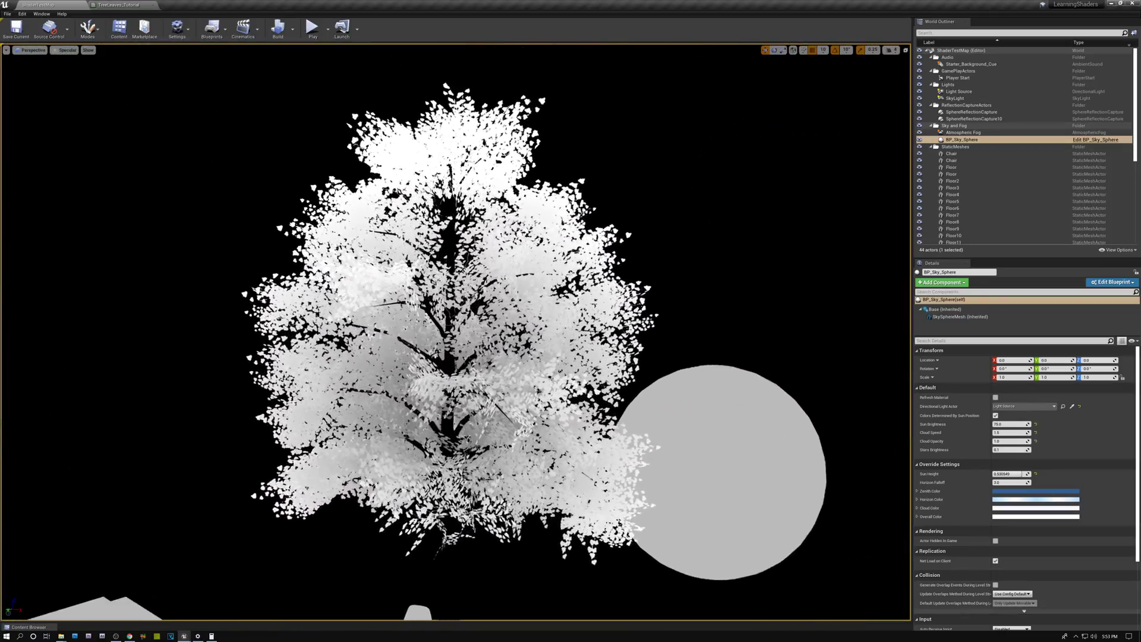
{"action": "key", "text": "Down"}
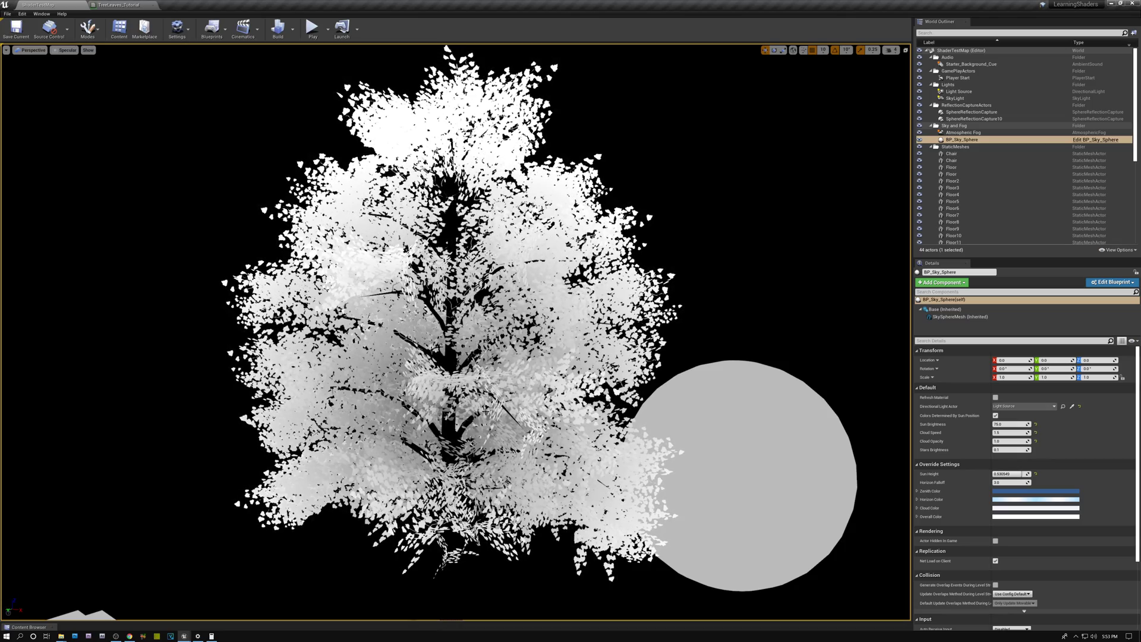
- Return to the leaf material and add a Power node fed by the new Saturate output, aligned beside it
{"action": "left_click", "coordinate": [122, 5]}
{"action": "left_click_drag", "start_coordinate": [678, 498], "coordinate": [703, 502]}
{"action": "type", "text": "pow"}
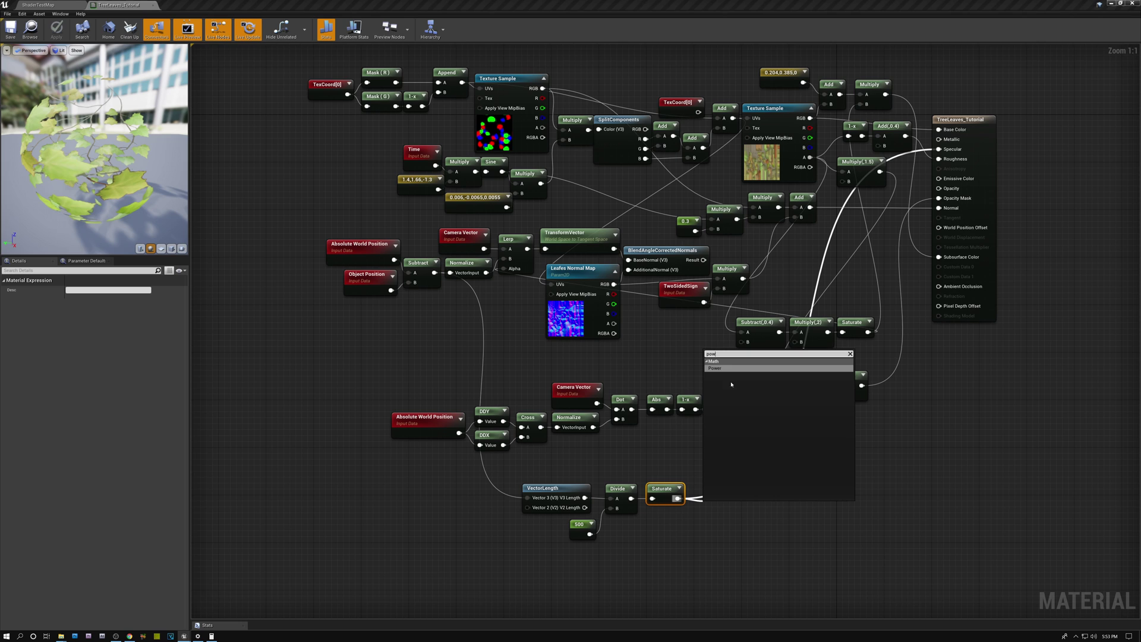
{"action": "left_click", "coordinate": [716, 369]}
{"action": "left_click_drag", "start_coordinate": [725, 505], "coordinate": [716, 489]}
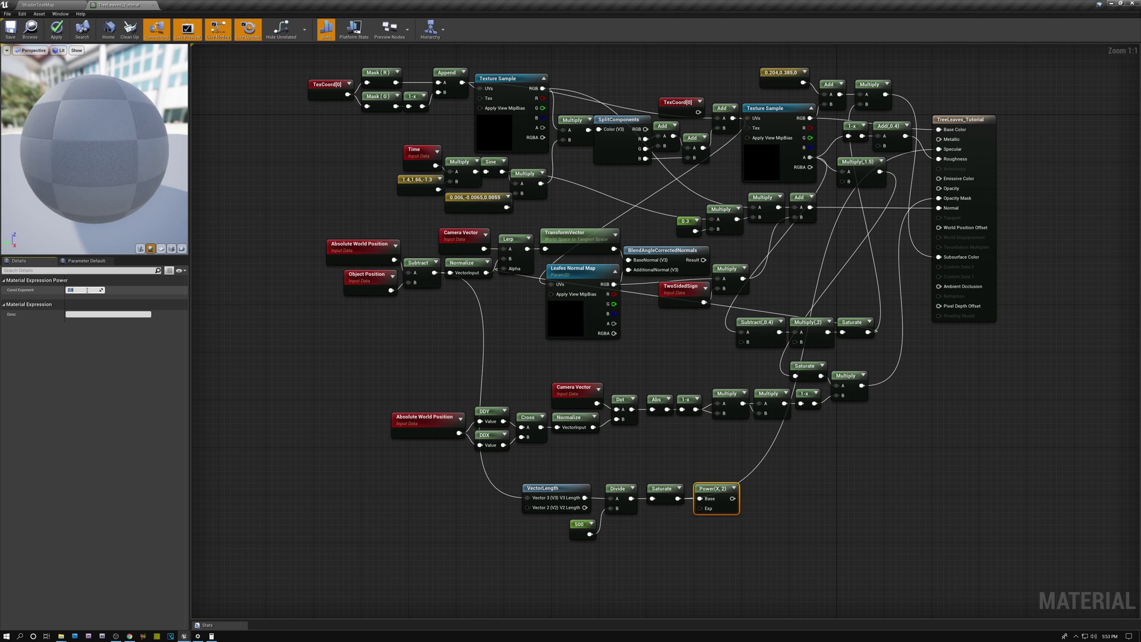
- Set the Power node's exponent to 3 and connect its output to the material's Specular input
{"action": "left_click", "coordinate": [272, 365]}
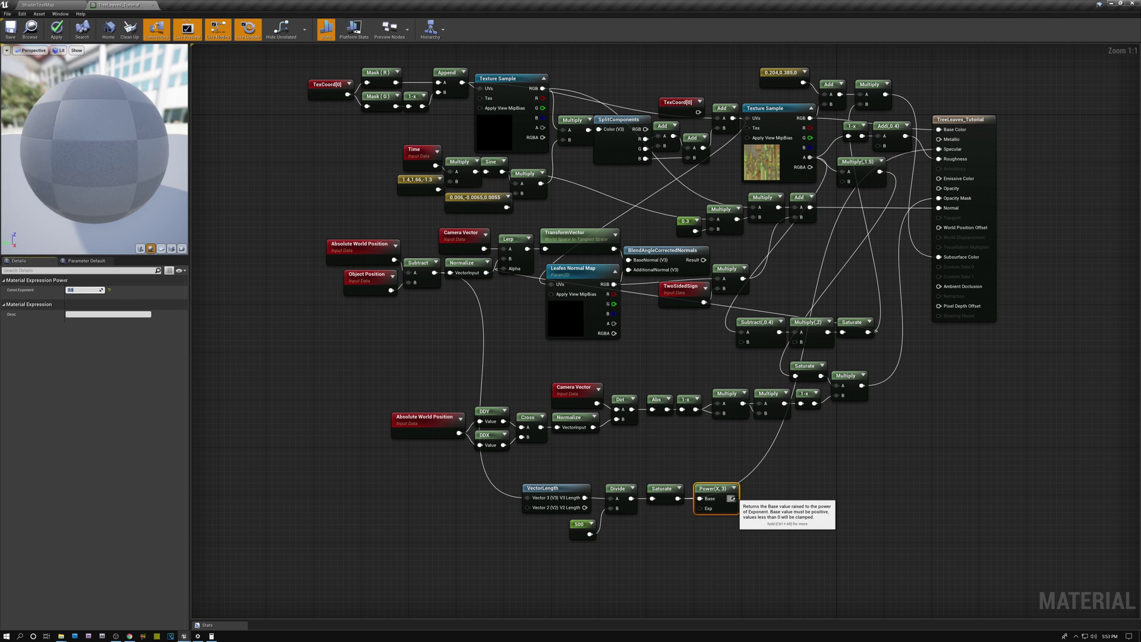
{"action": "left_click_drag", "start_coordinate": [732, 498], "coordinate": [938, 148]}
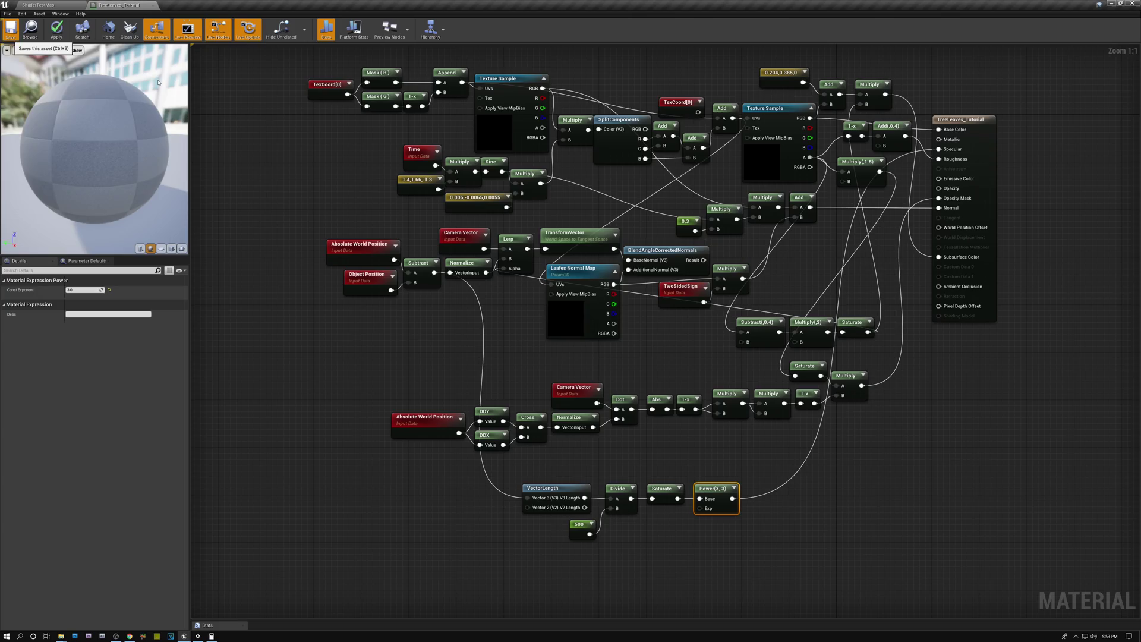
- Return to the level and examine the specular falloff across the tree crown from several sides and distances
{"action": "left_click", "coordinate": [39, 5]}
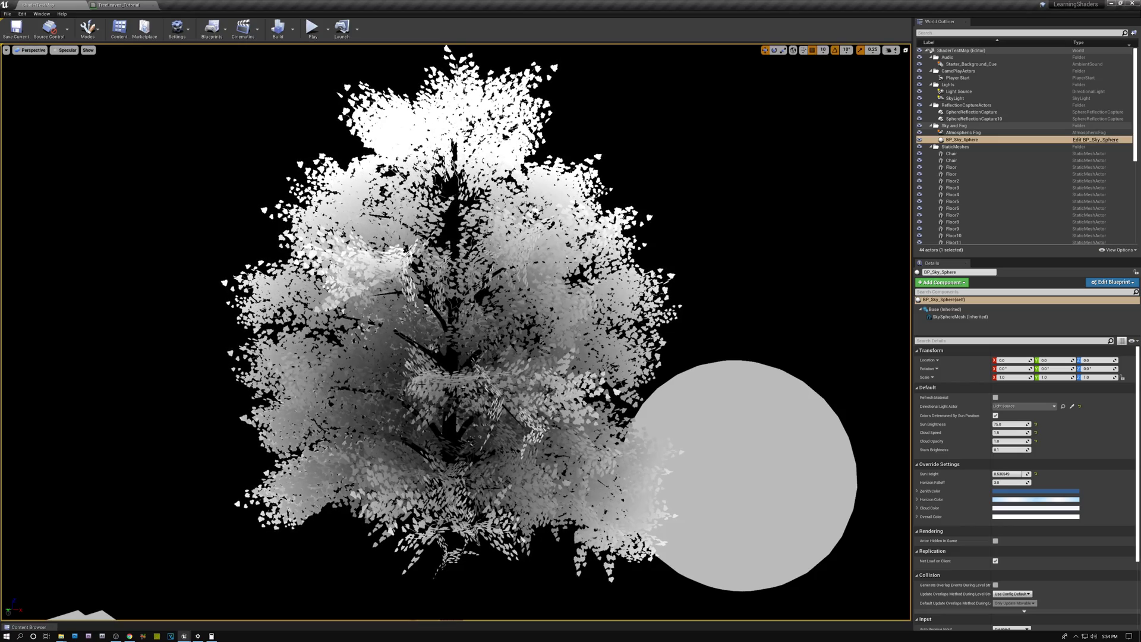
{"action": "mouse_move", "coordinate": [422, 384]}
{"action": "right_mouse_down"}
{"action": "mouse_move", "coordinate": [427, 359]}
{"action": "mouse_move", "coordinate": [440, 405]}
{"action": "mouse_move", "coordinate": [427, 396]}
{"action": "mouse_move", "coordinate": [419, 407]}
{"action": "mouse_move", "coordinate": [420, 374]}
{"action": "right_mouse_up"}
{"action": "key", "text": "w"}
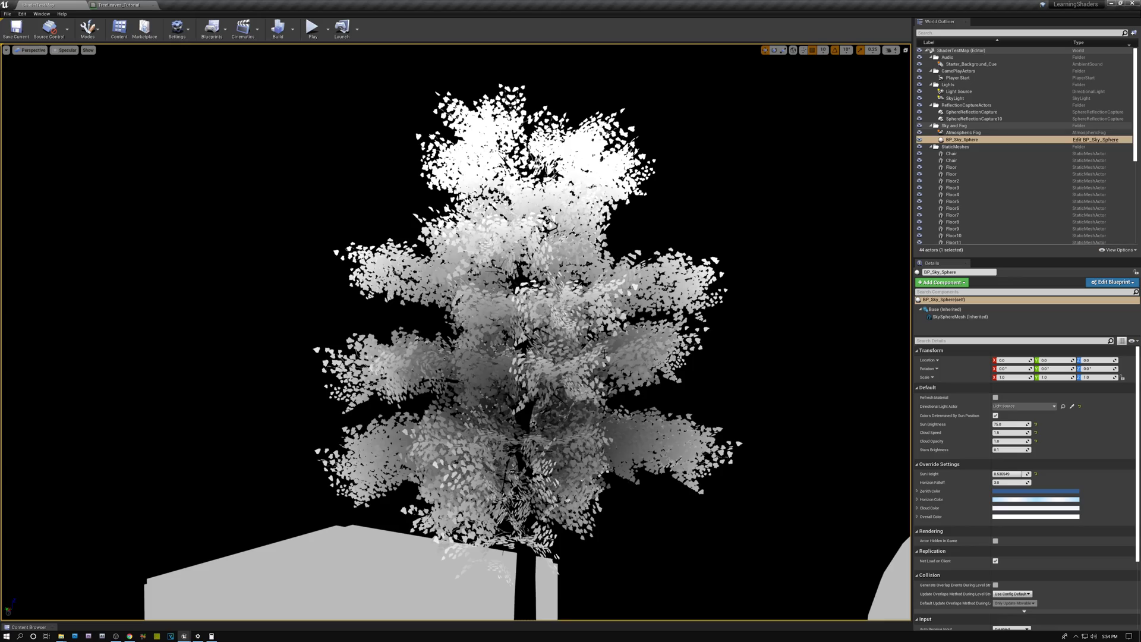
{"action": "right_click_drag", "start_coordinate": [624, 378], "coordinate": [586, 381]}
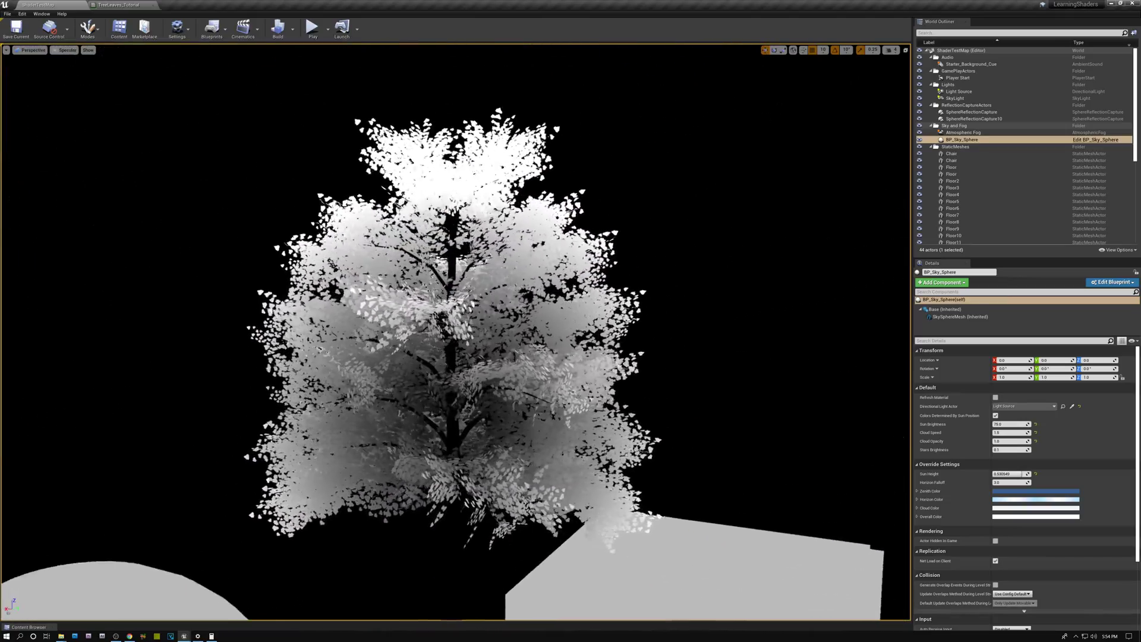
{"action": "key", "text": "Up"}
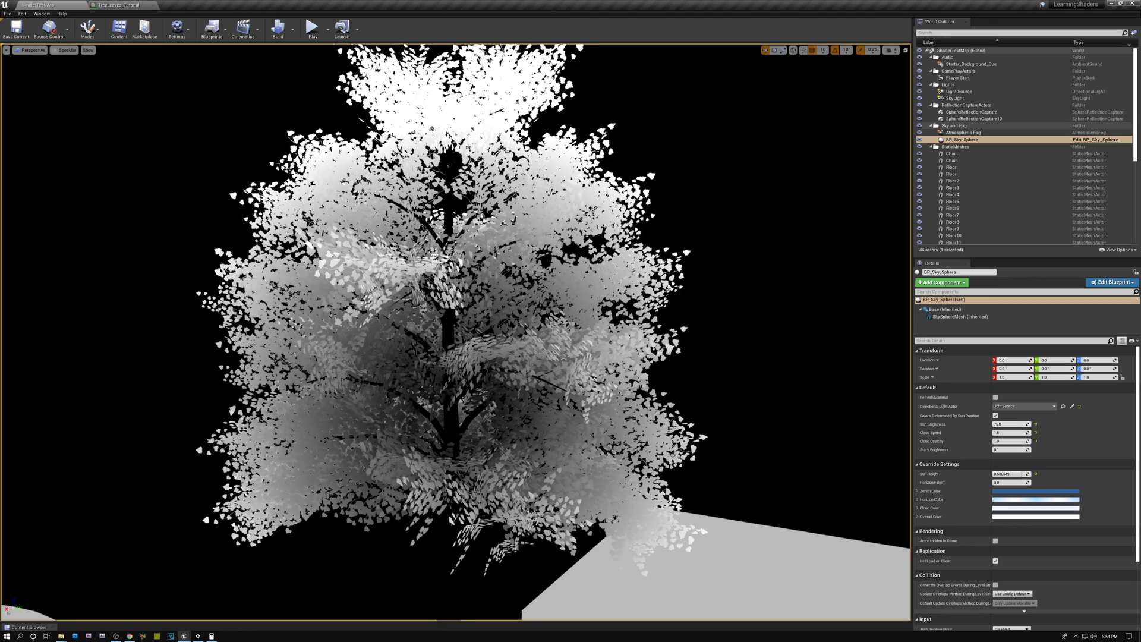
- Return to the leaf material and add a Multiply node fed by Power, with its B constant set to 0.5
{"action": "left_click", "coordinate": [113, 7]}
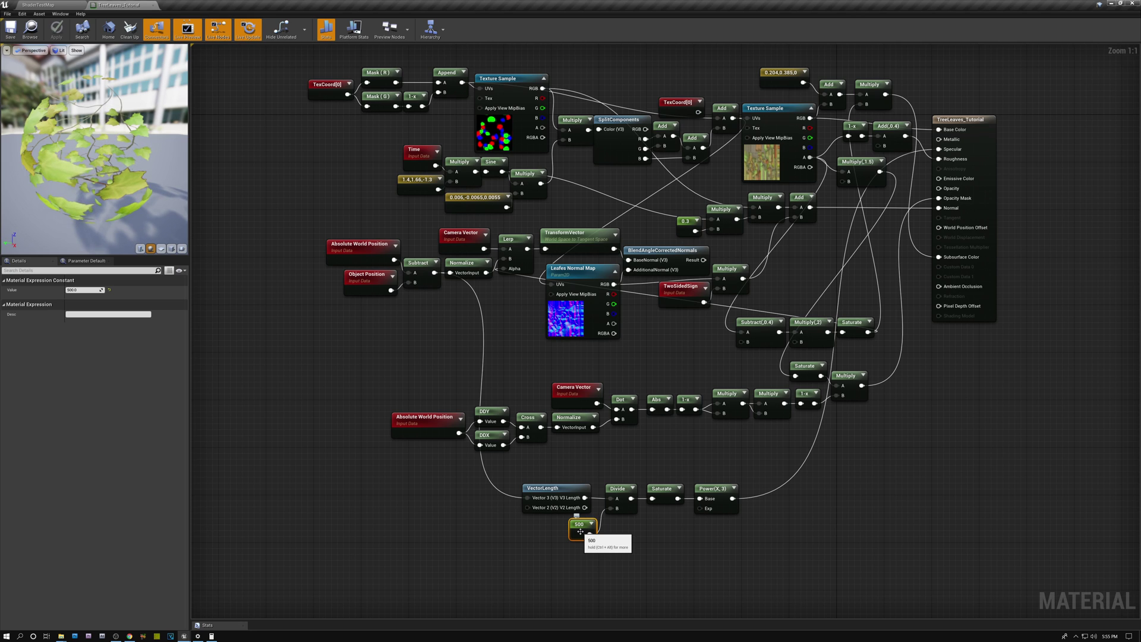
{"action": "left_click", "coordinate": [713, 494]}
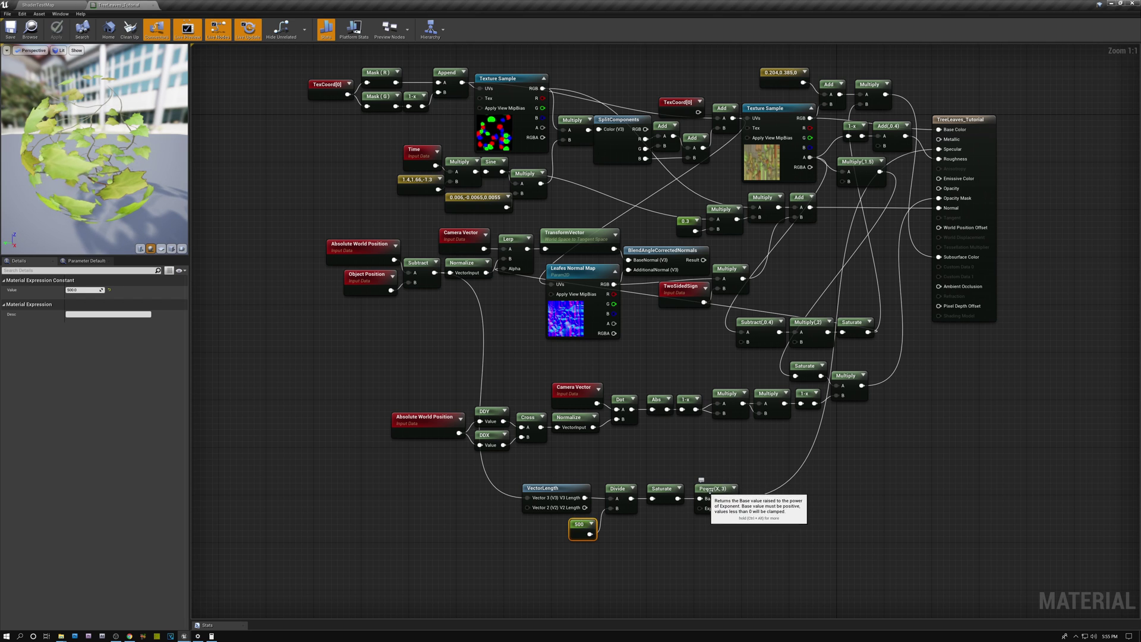
{"action": "left_click", "coordinate": [580, 525]}
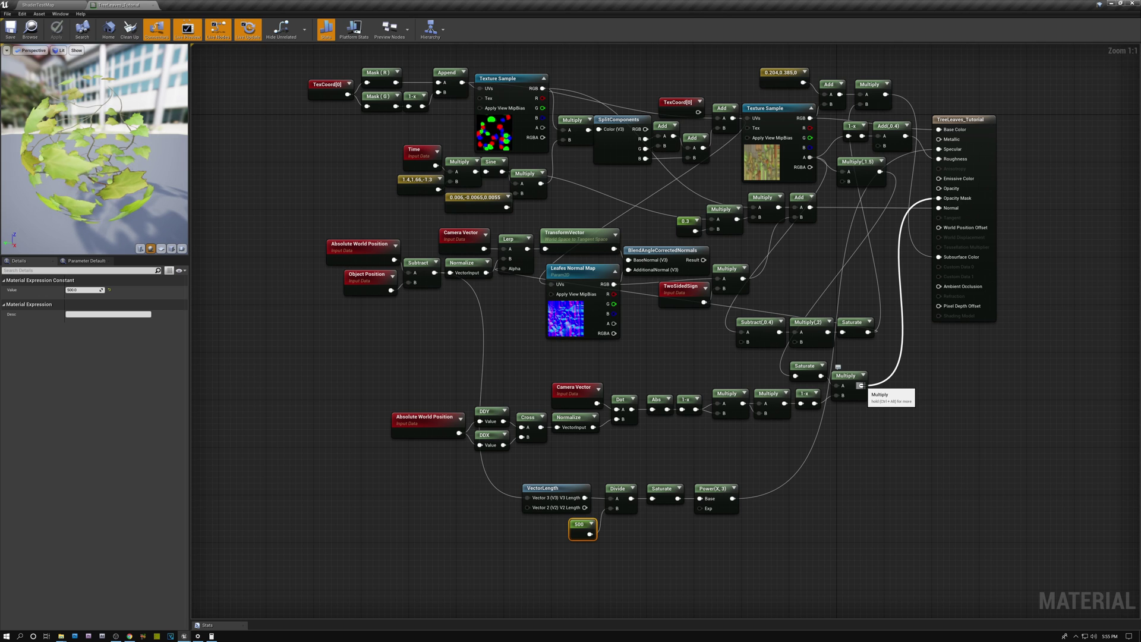
{"action": "left_click_drag", "start_coordinate": [861, 385], "coordinate": [939, 149]}
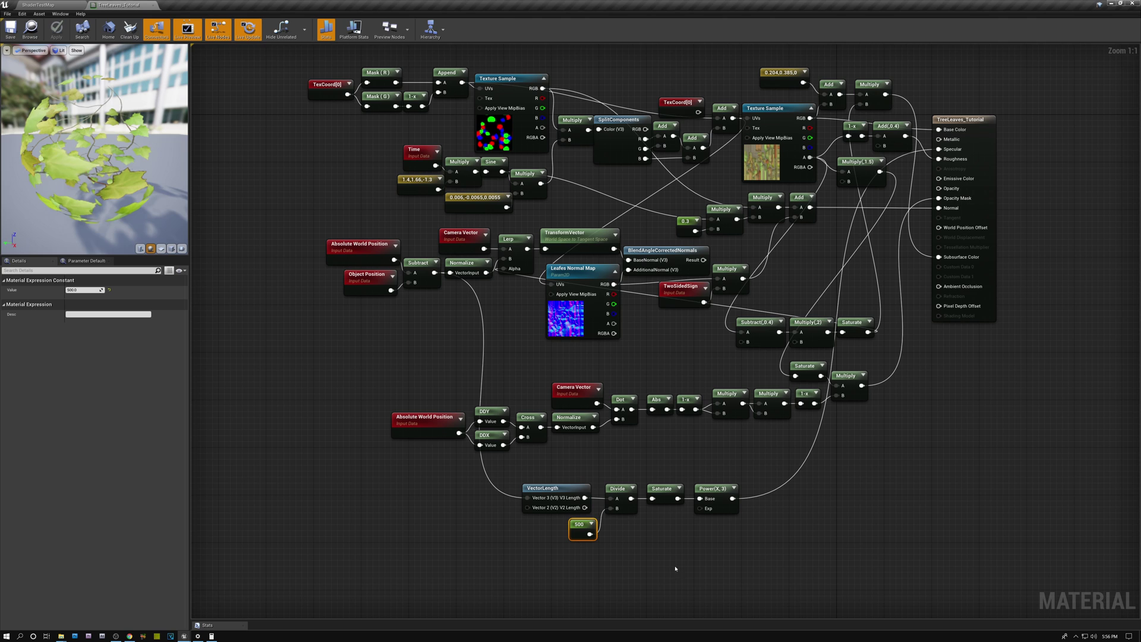
{"action": "left_click_drag", "start_coordinate": [732, 498], "coordinate": [820, 503]}
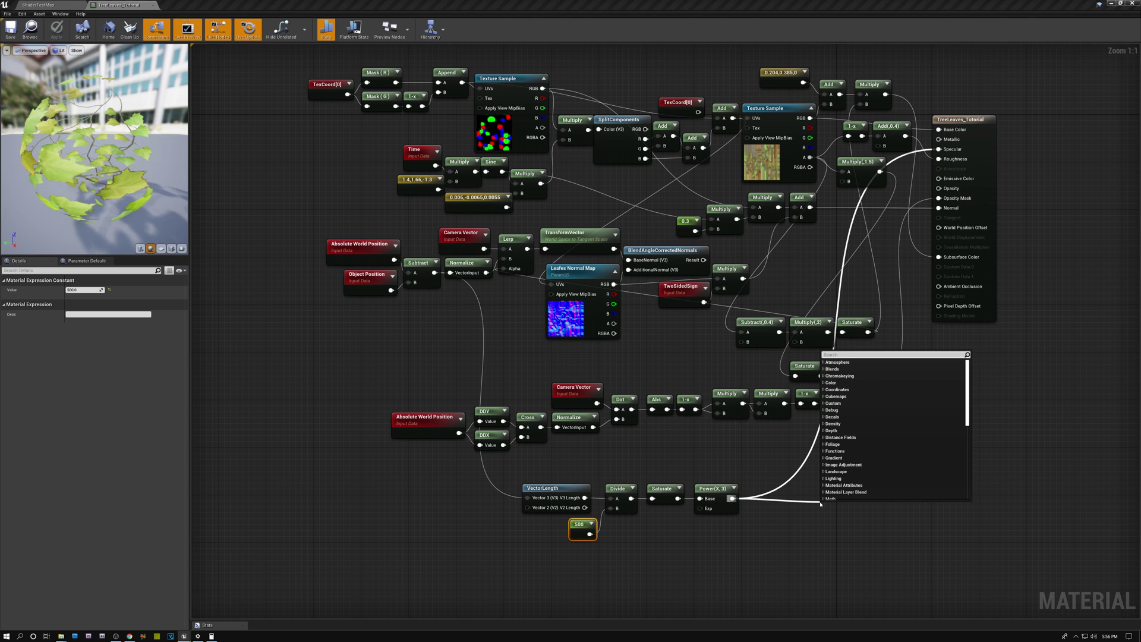
{"action": "type", "text": "mul"}
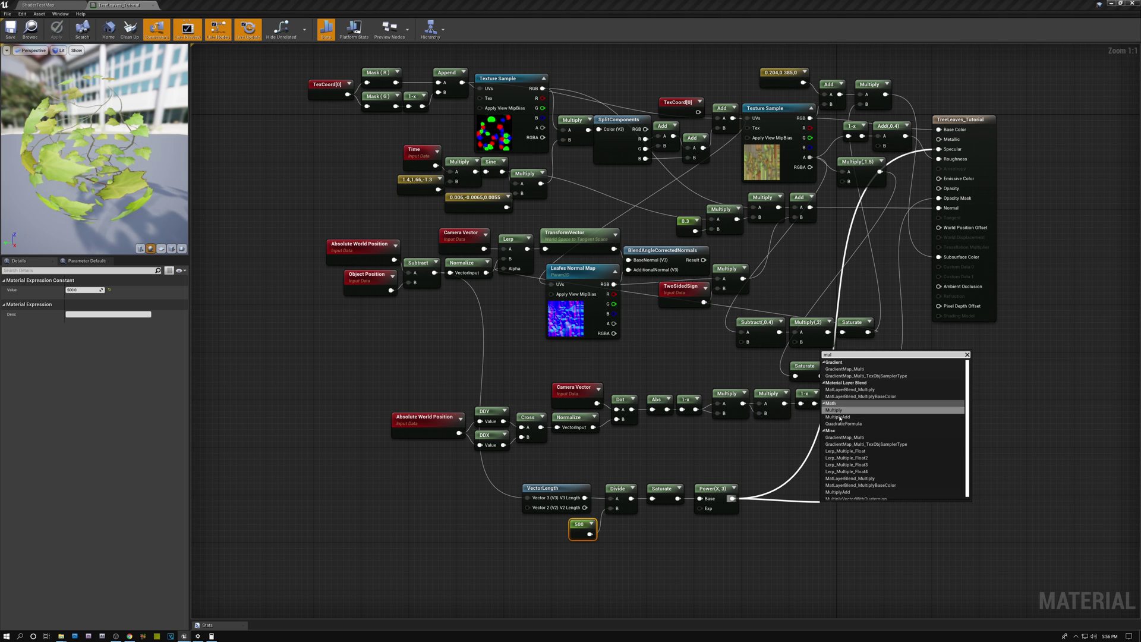
{"action": "left_click", "coordinate": [833, 410]}
{"action": "left_click_drag", "start_coordinate": [835, 508], "coordinate": [830, 485]}
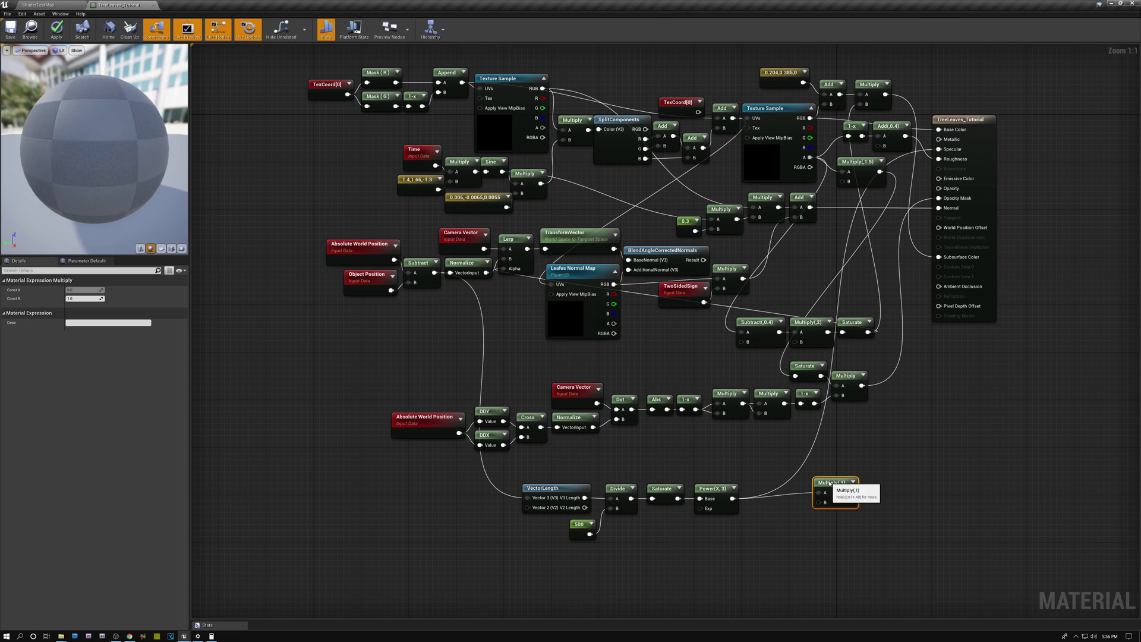
{"action": "left_click", "coordinate": [79, 297]}
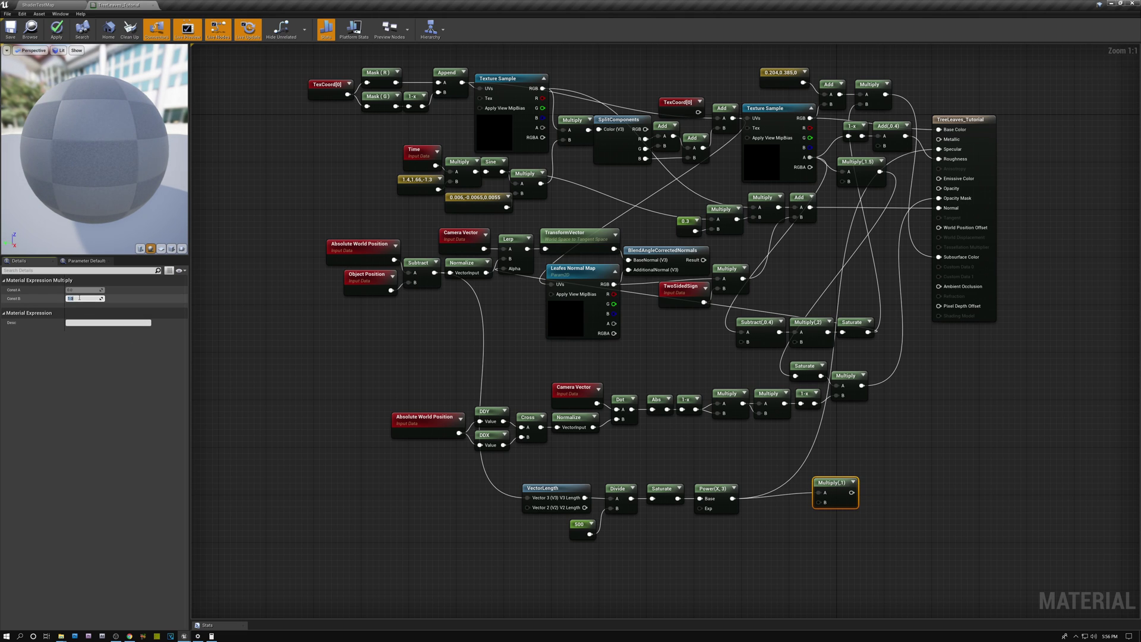
{"action": "key", "text": "Return"}
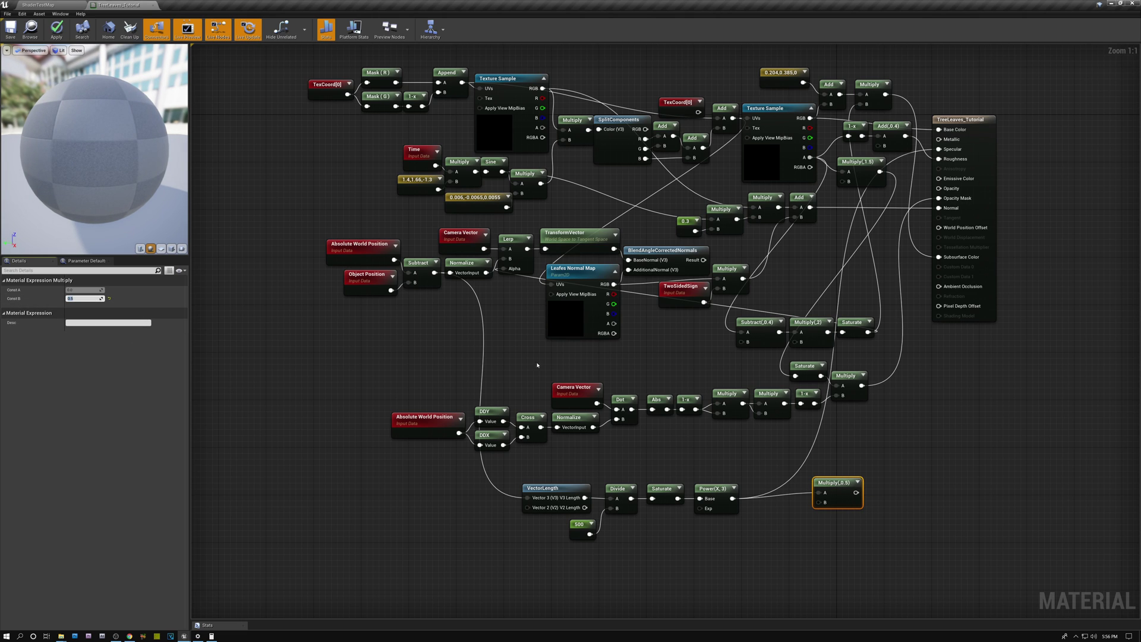
- Connect the 0.5 Multiply output to the Specular input, align the node beside Power, and save the material
{"action": "left_click_drag", "start_coordinate": [856, 492], "coordinate": [937, 171]}
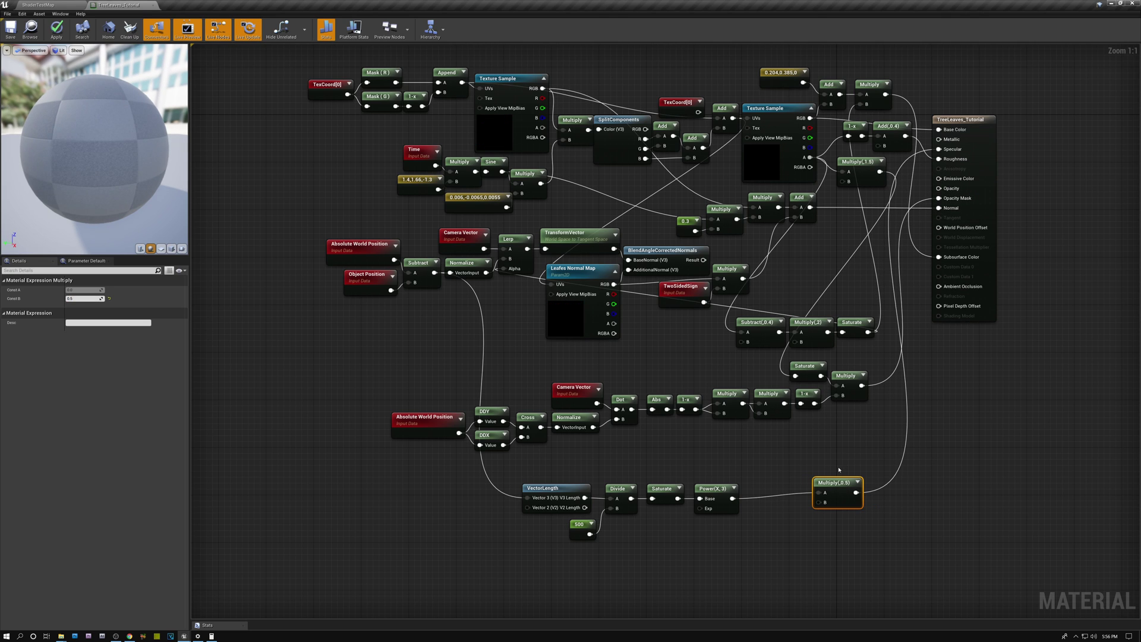
{"action": "left_click_drag", "start_coordinate": [833, 486], "coordinate": [773, 492]}
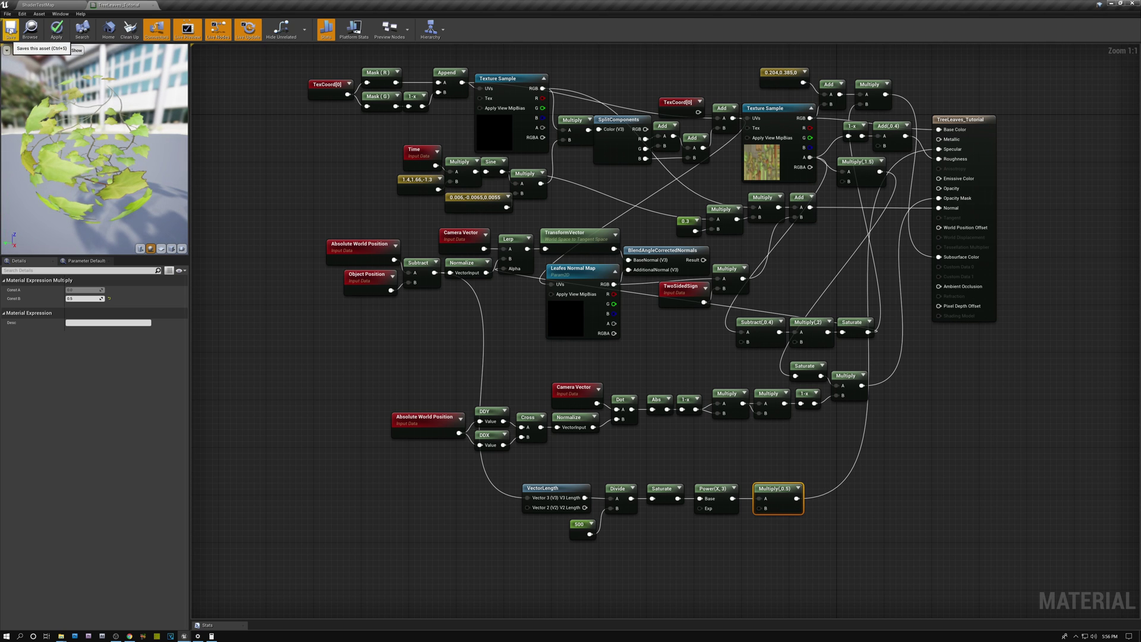
{"action": "left_click", "coordinate": [10, 28]}
- Return to the level and show its viewport in Lit mode
{"action": "left_click", "coordinate": [38, 4]}
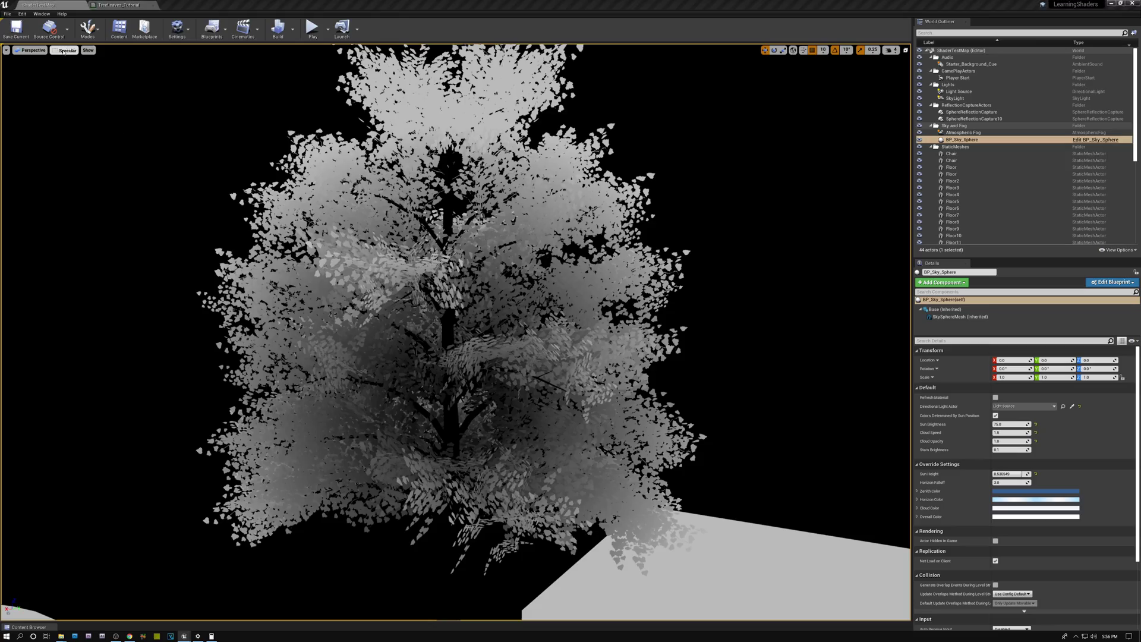
{"action": "left_click", "coordinate": [66, 50]}
{"action": "left_click", "coordinate": [70, 65]}
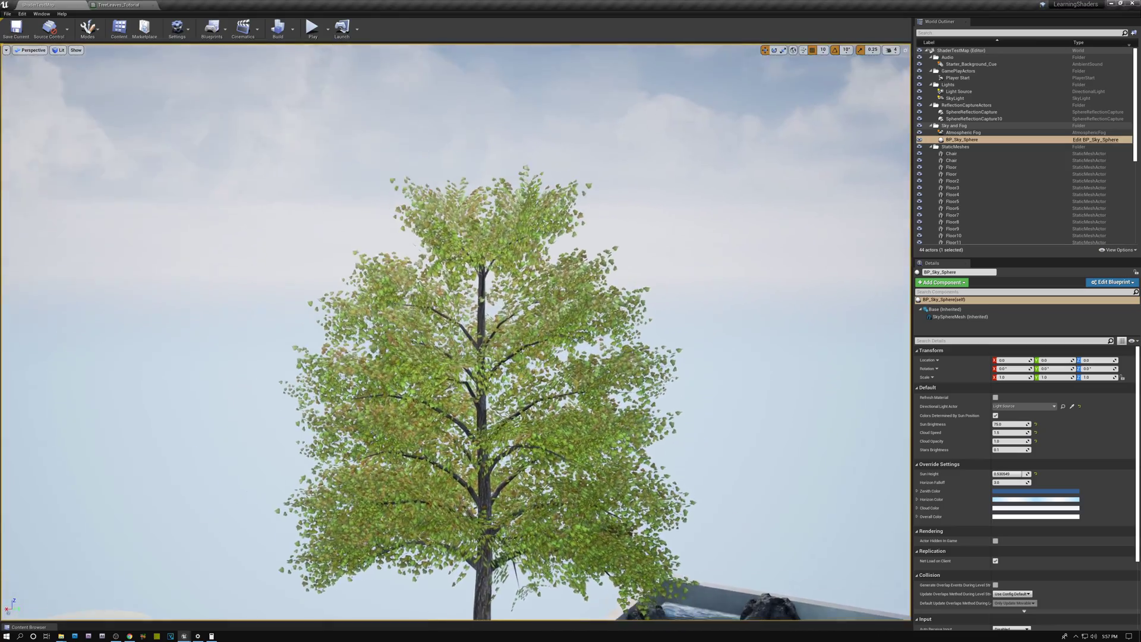
- Examine the lit tree's leaf highlights while moving closer, farther away and around the crown
{"action": "key", "text": "s"}
{"action": "right_click_drag", "start_coordinate": [456, 332], "coordinate": [414, 344]}
{"action": "key", "text": "w"}
{"action": "key", "text": "s"}
{"action": "key", "text": "w"}
{"action": "key", "text": "s"}
{"action": "key", "text": "d"}
{"action": "key", "text": "w"}
{"action": "key", "text": "w"}
{"action": "key", "text": "w"}
{"action": "key", "text": "s"}
{"action": "key", "text": "s"}
{"action": "key", "text": "a"}
{"action": "key", "text": "w"}
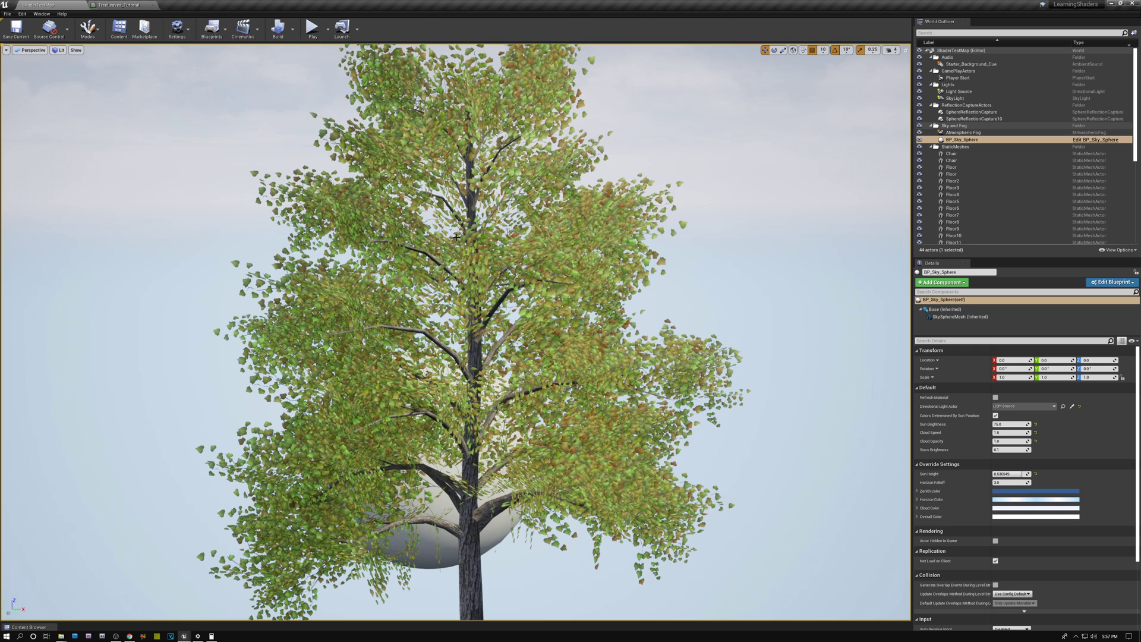
- Return to the leaf material and move the 0.5 Multiply node farther away from the Power node
{"action": "left_click", "coordinate": [122, 6]}
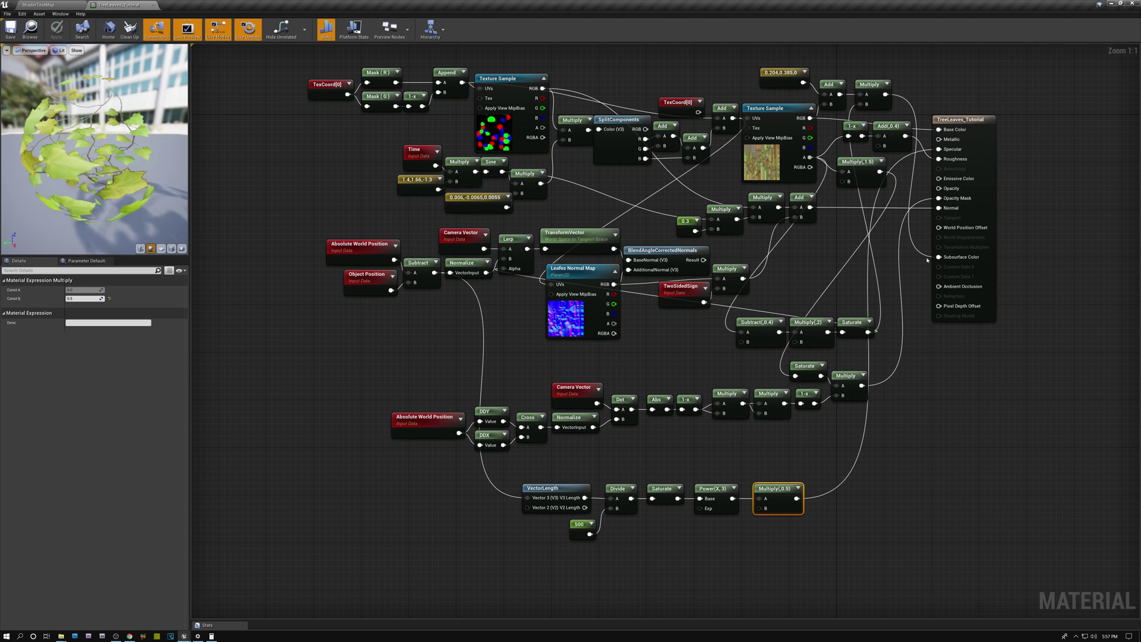
{"action": "left_click", "coordinate": [926, 257]}
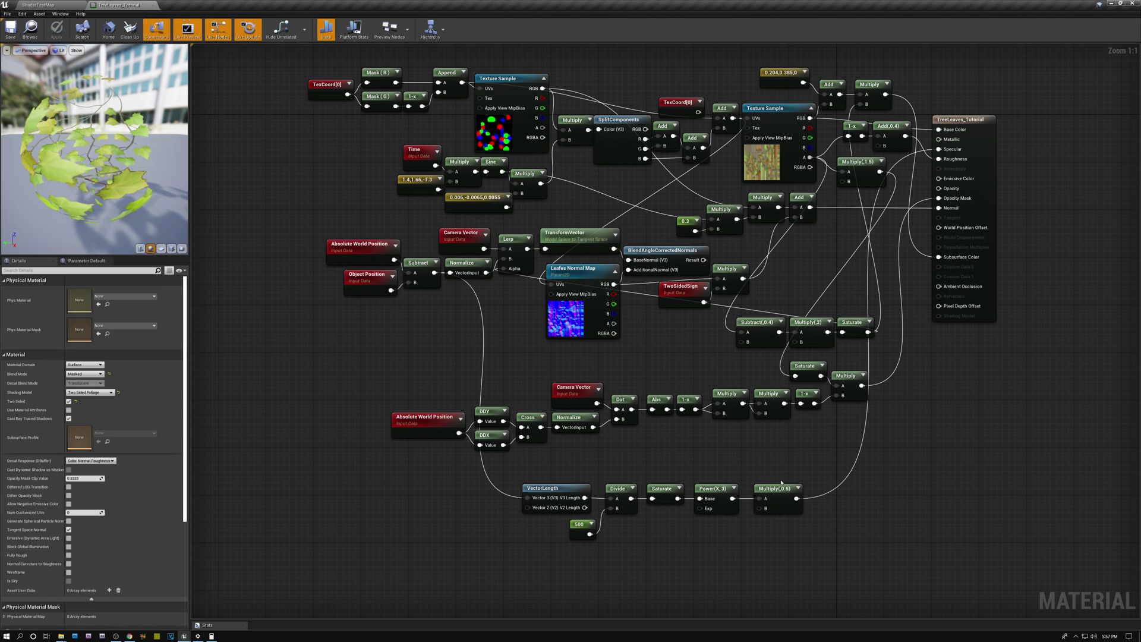
{"action": "left_click_drag", "start_coordinate": [779, 498], "coordinate": [868, 481]}
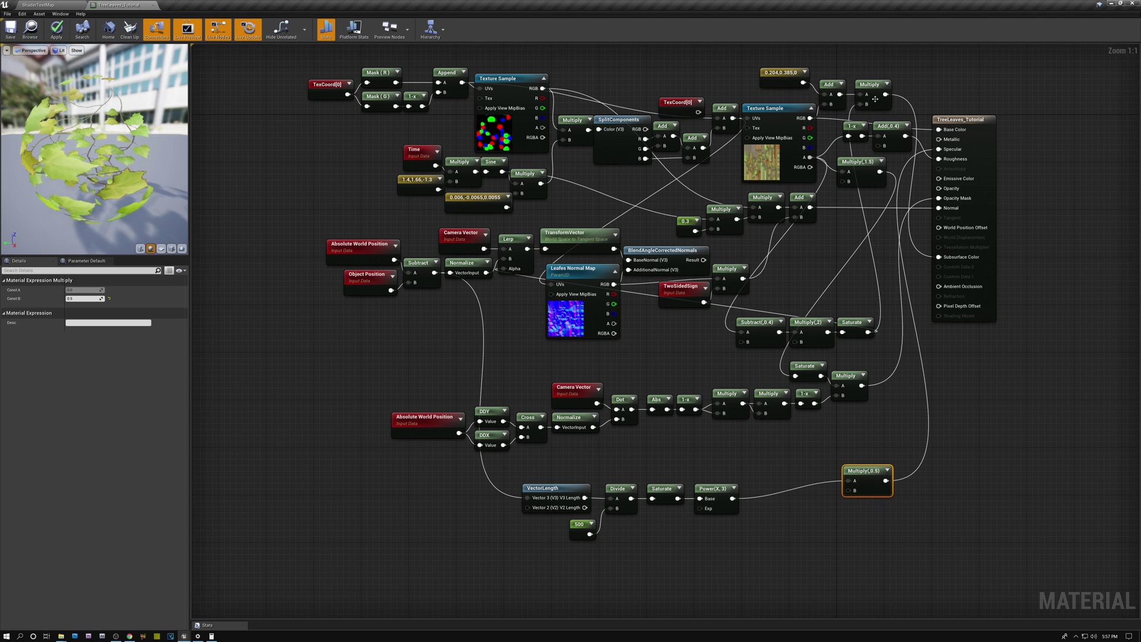
- Insert a Multiply node before Subsurface Color that combines the existing colour Multiply with the Power mask, and save the material
{"action": "left_click_drag", "start_coordinate": [733, 499], "coordinate": [942, 94]}
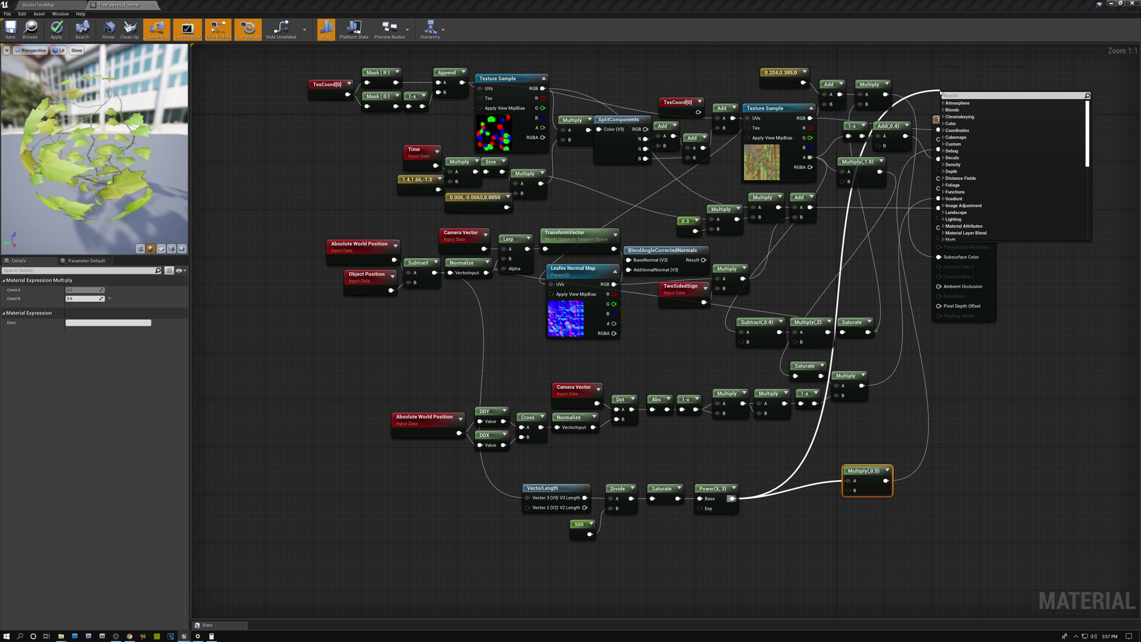
{"action": "type", "text": "mu"}
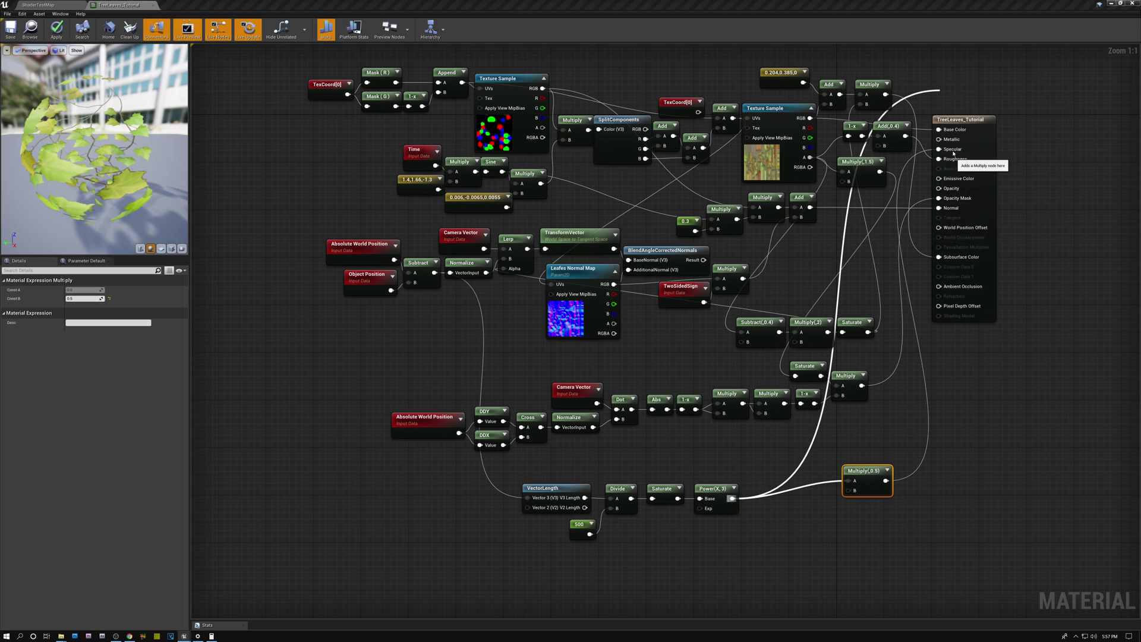
{"action": "left_click", "coordinate": [954, 151]}
{"action": "left_click_drag", "start_coordinate": [953, 97], "coordinate": [947, 67]}
{"action": "left_click_drag", "start_coordinate": [886, 94], "coordinate": [937, 259]}
{"action": "left_click", "coordinate": [10, 28]}
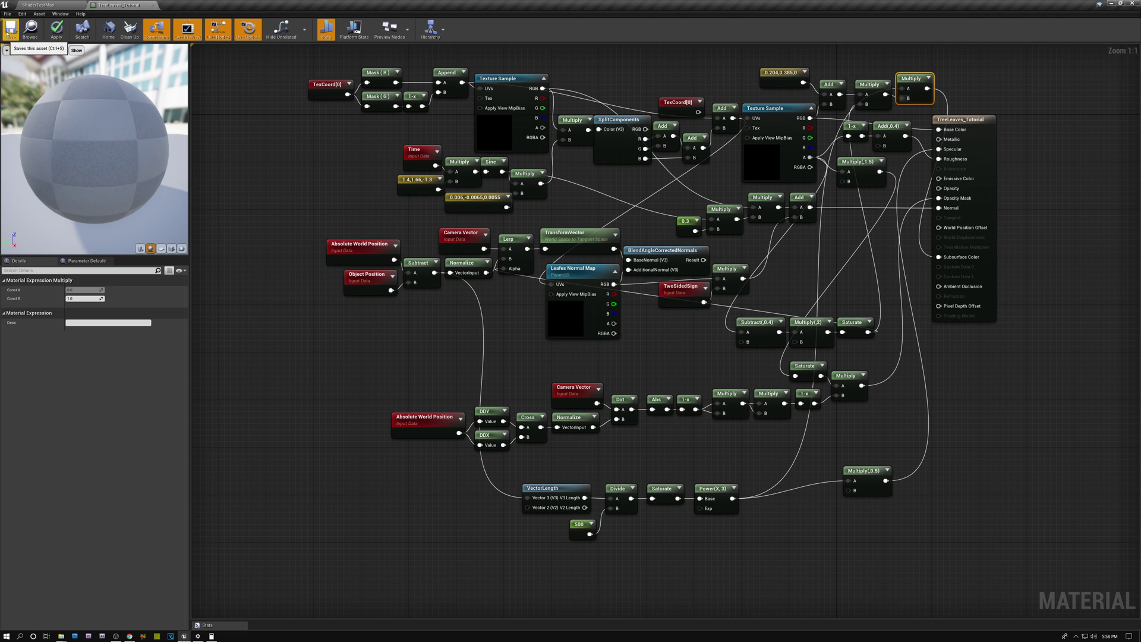
- Return to the level and examine the foliage's subsurface shading from beneath the crown and from around the tree
{"action": "left_click", "coordinate": [48, 6]}
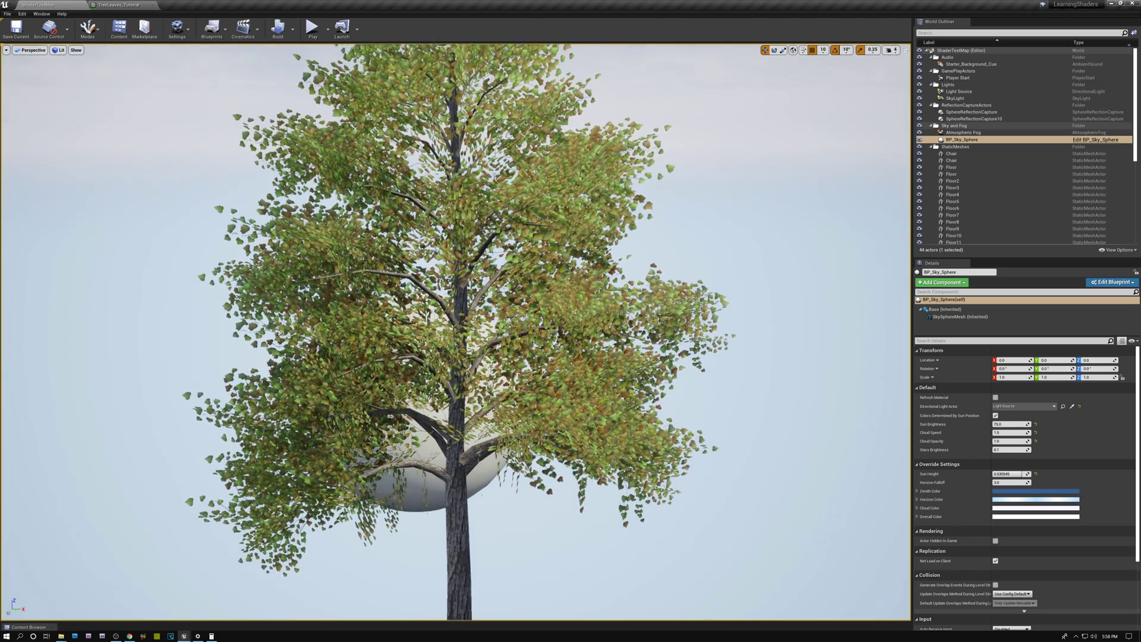
{"action": "key", "text": "s"}
{"action": "right_click_drag", "start_coordinate": [457, 331], "coordinate": [586, 190]}
{"action": "key", "text": "a"}
{"action": "key", "text": "w"}
{"action": "key", "text": "s"}
{"action": "key", "text": "w"}
{"action": "key", "text": "s"}
{"action": "key", "text": "w"}
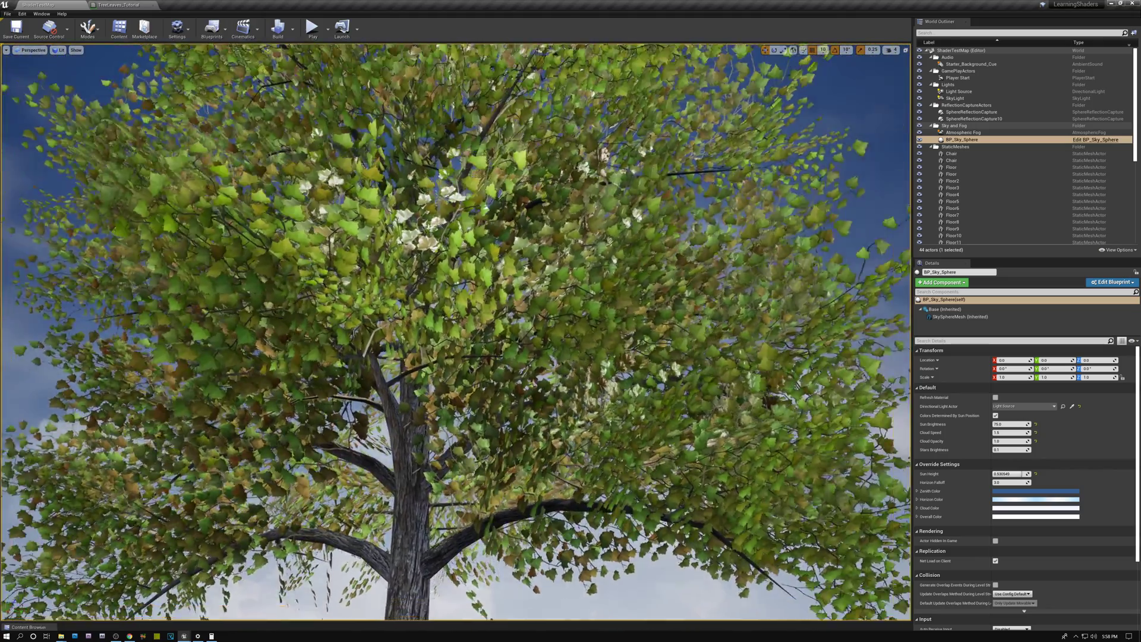
{"action": "key", "text": "s"}
{"action": "right_click_drag", "start_coordinate": [590, 321], "coordinate": [576, 308]}
{"action": "key", "text": "w"}
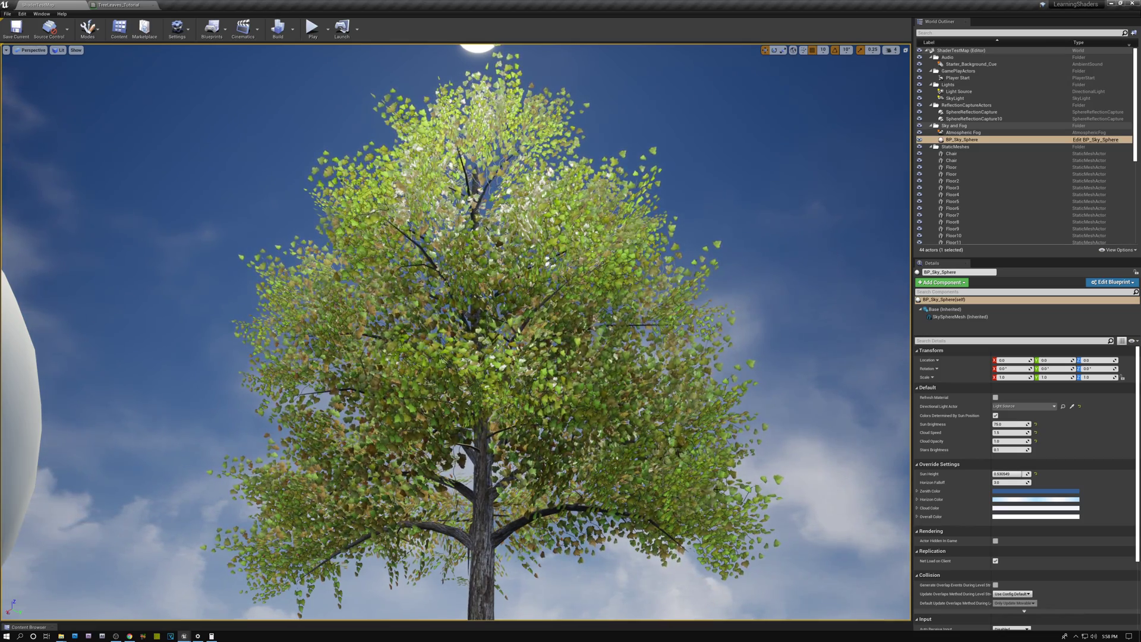
{"action": "mouse_move", "coordinate": [462, 328]}
{"action": "right_mouse_down"}
{"action": "mouse_move", "coordinate": [456, 381]}
{"action": "mouse_move", "coordinate": [456, 267]}
{"action": "mouse_move", "coordinate": [462, 333]}
{"action": "right_mouse_up"}
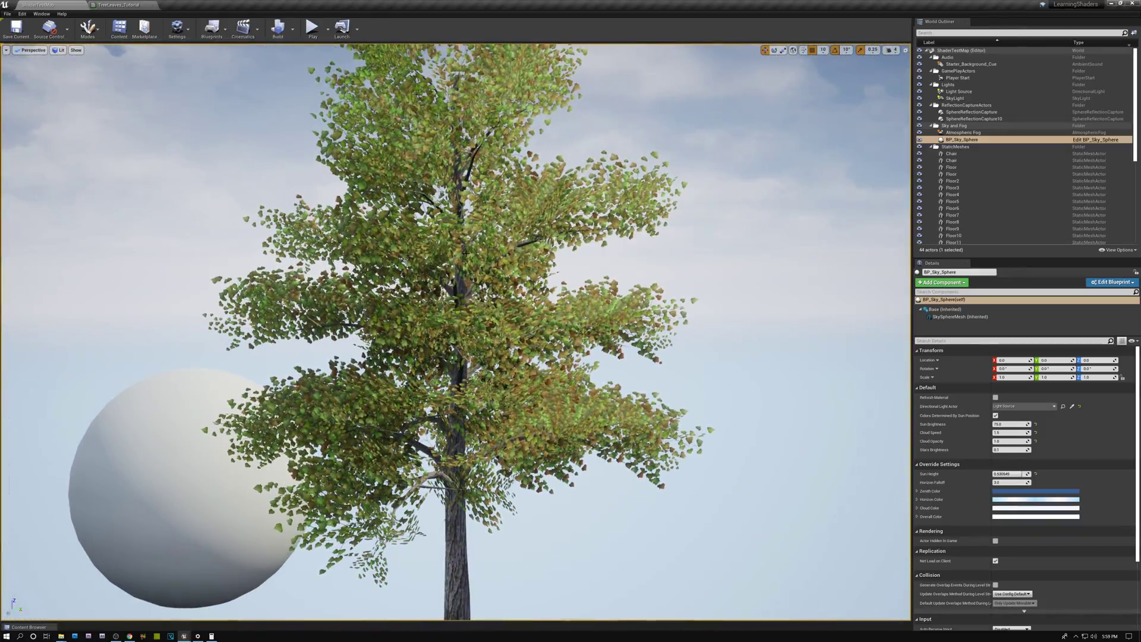
- Return to the leaf material, connect the Power output to the Ambient Occlusion input, and save the material
{"action": "left_click", "coordinate": [122, 5]}
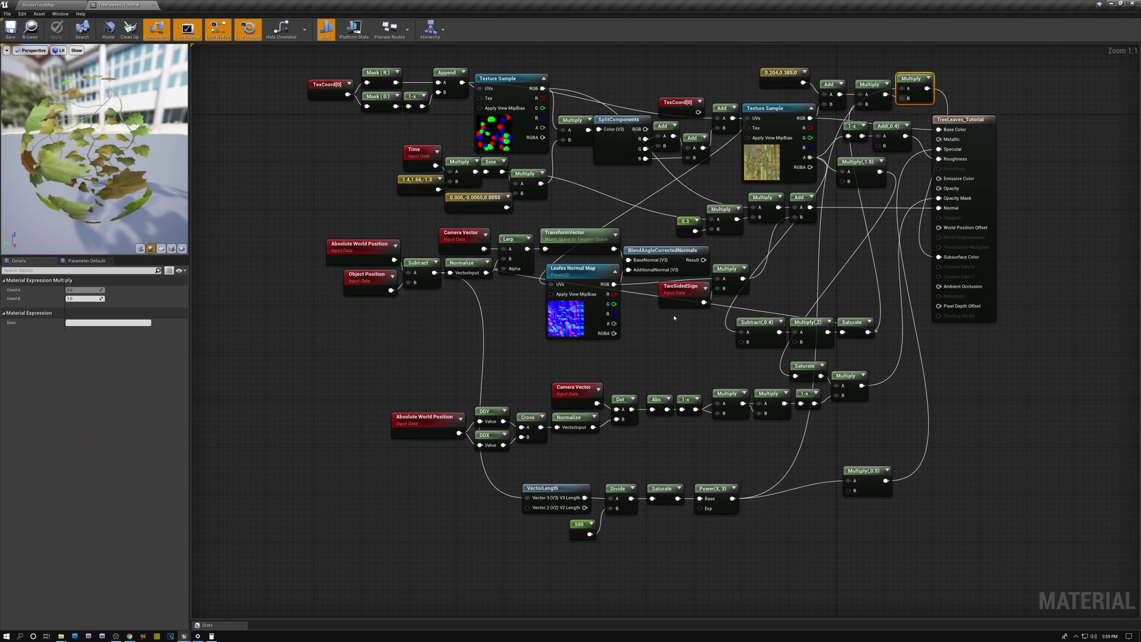
{"action": "right_click_drag", "start_coordinate": [896, 432], "coordinate": [751, 433]}
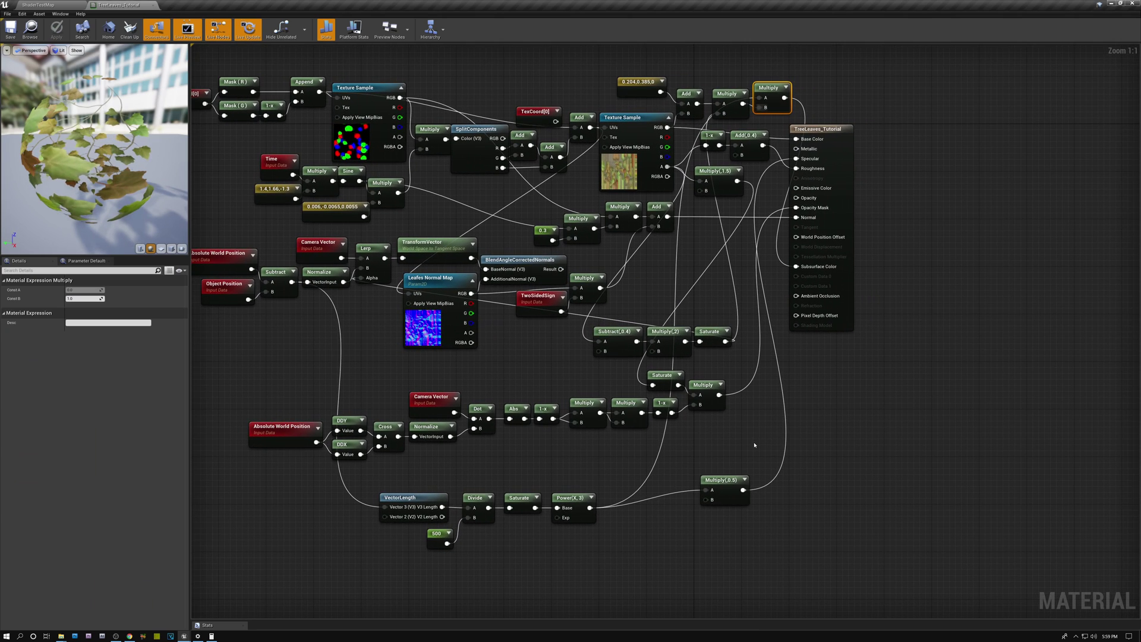
{"action": "left_click_drag", "start_coordinate": [589, 508], "coordinate": [603, 503]}
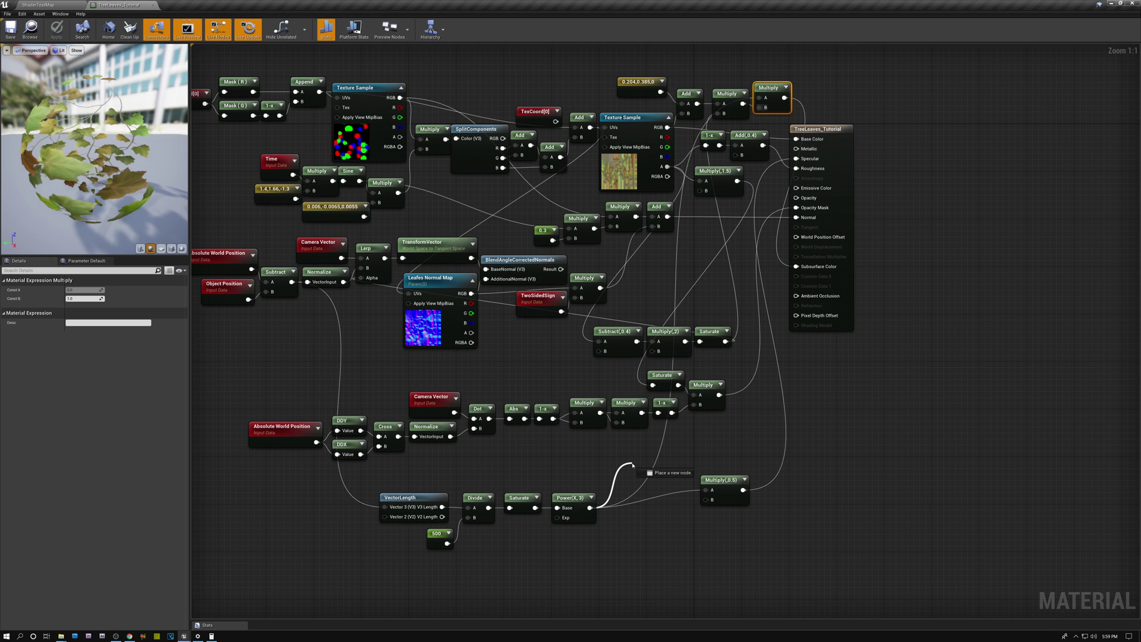
{"action": "left_click_drag", "start_coordinate": [656, 450], "coordinate": [800, 296]}
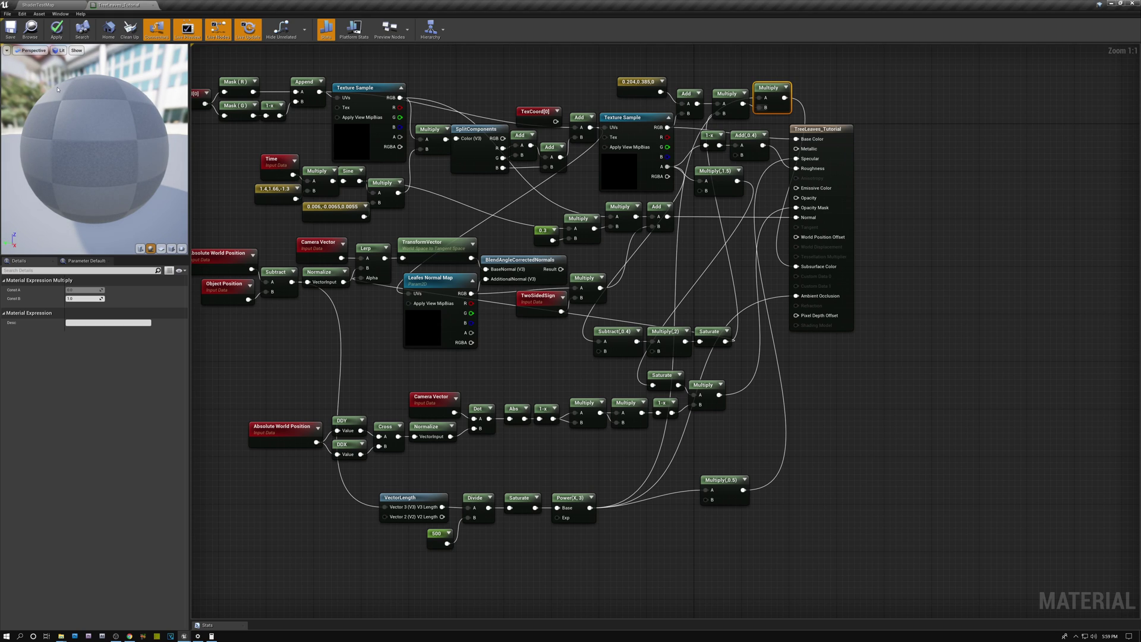
{"action": "left_click", "coordinate": [10, 30]}
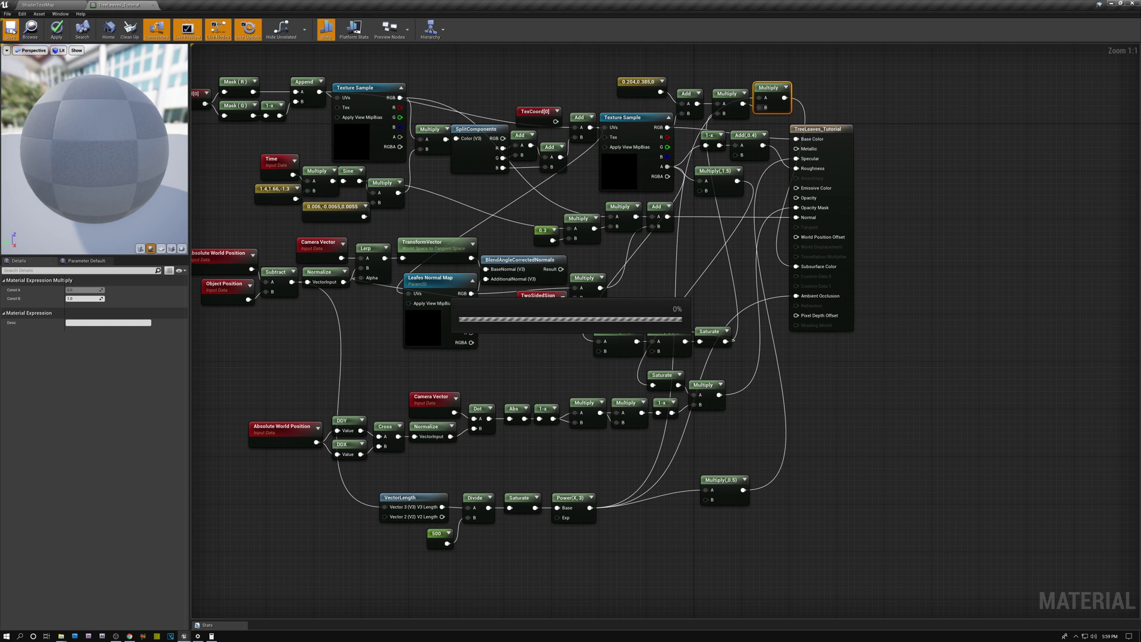
- Return to the level and examine the crown's ambient occlusion shading from different angles and distances
{"action": "left_click", "coordinate": [39, 5]}
{"action": "right_click_drag", "start_coordinate": [380, 250], "coordinate": [511, 309]}
{"action": "key", "text": "s"}
{"action": "key", "text": "w"}
{"action": "key", "text": "d"}
{"action": "key", "text": "s"}
{"action": "key", "text": "w"}
{"action": "key", "text": "s"}
{"action": "key", "text": "w"}
{"action": "key", "text": "a"}
{"action": "key", "text": "w"}
{"action": "key", "text": "s"}
{"action": "key", "text": "w"}
{"action": "key", "text": "d"}
{"action": "right_click_drag", "start_coordinate": [564, 255], "coordinate": [526, 274]}
{"action": "key", "text": "s"}
{"action": "key", "text": "w"}
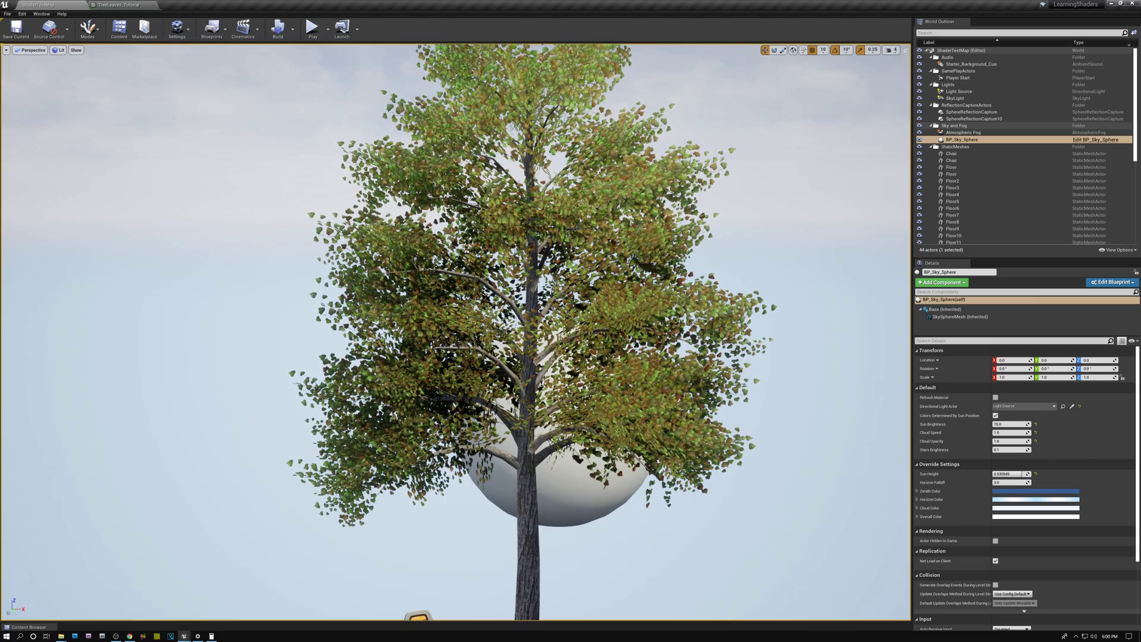
- Inspect the finished tree's leaf shading and inner-crown darkening from several sides, both close to the foliage and from a distance
{"action": "key", "text": "s"}
{"action": "right_click_drag", "start_coordinate": [534, 237], "coordinate": [600, 269]}
{"action": "key", "text": "w"}
{"action": "key", "text": "a"}
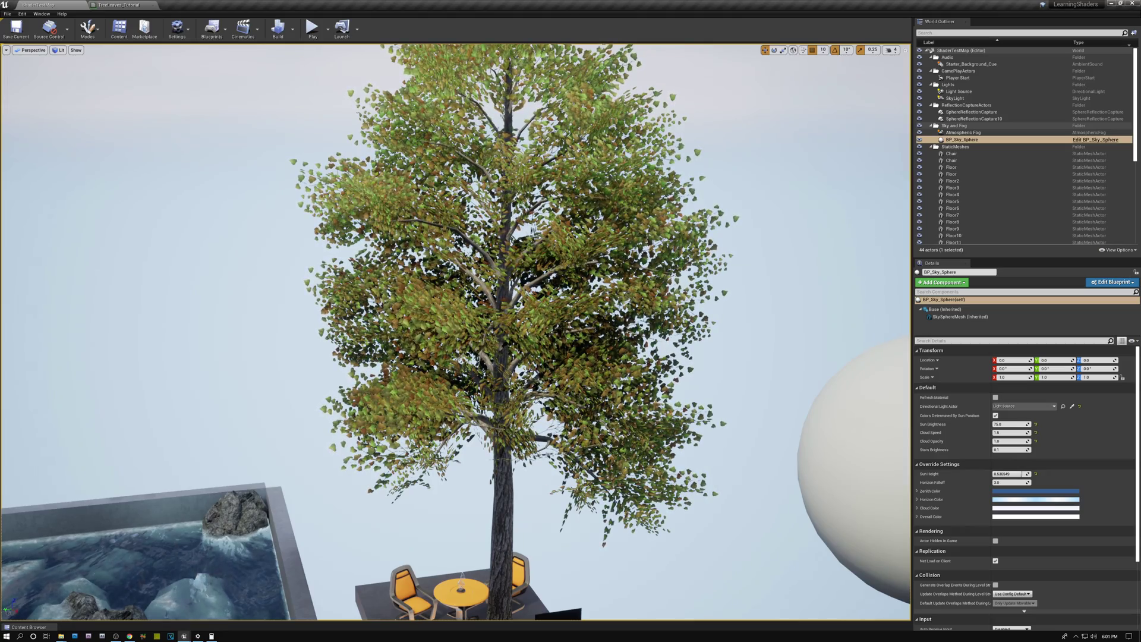
{"action": "key", "text": "w"}
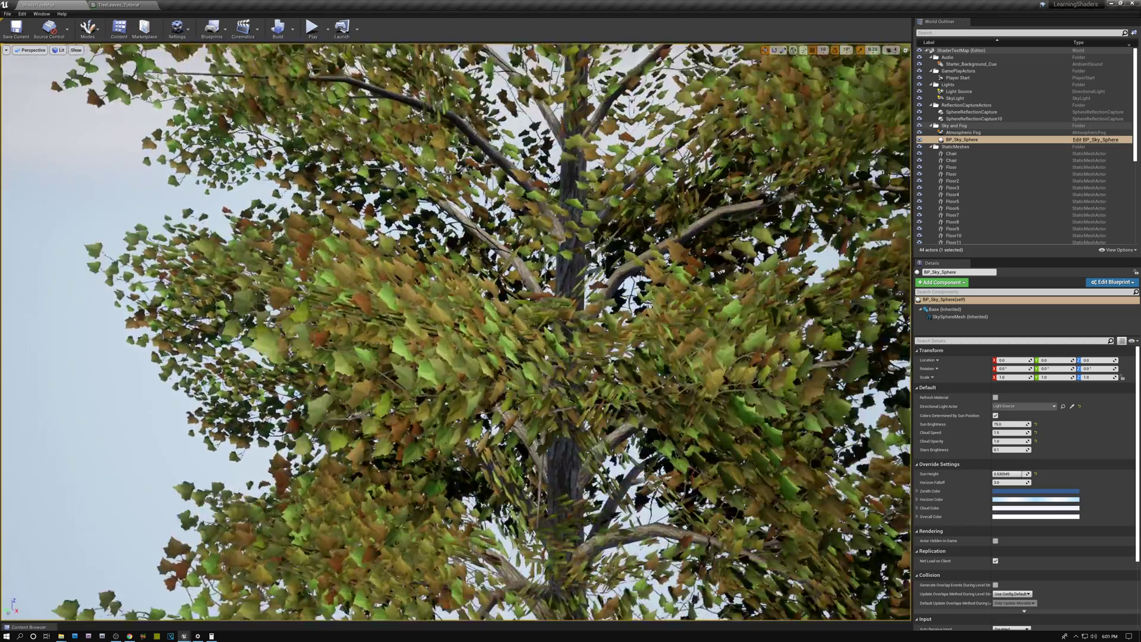
{"action": "key", "text": "s"}
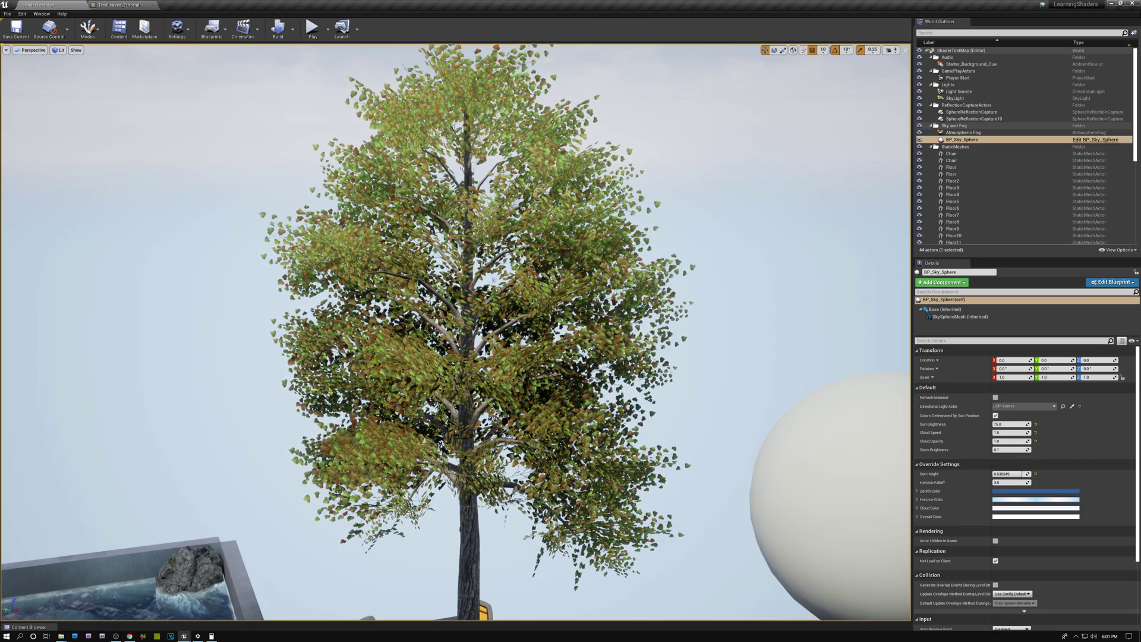
{"action": "key", "text": "w"}
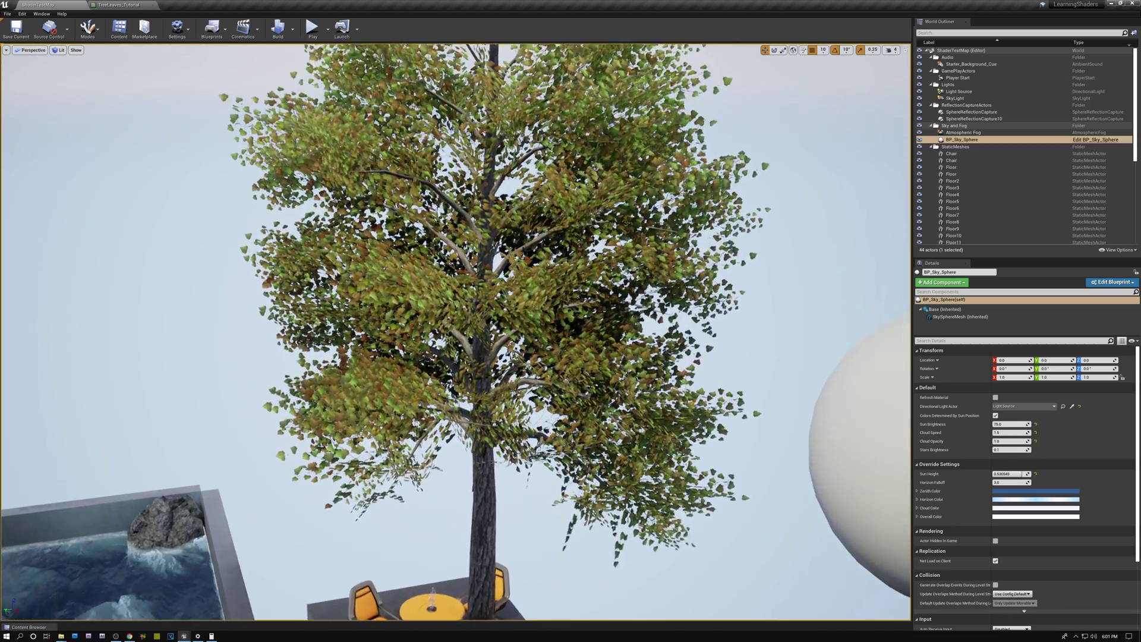
{"action": "key", "text": "w"}
{"action": "key", "text": "w"}
{"action": "key", "text": "w"}
{"action": "key", "text": "s"}
{"action": "key", "text": "s"}
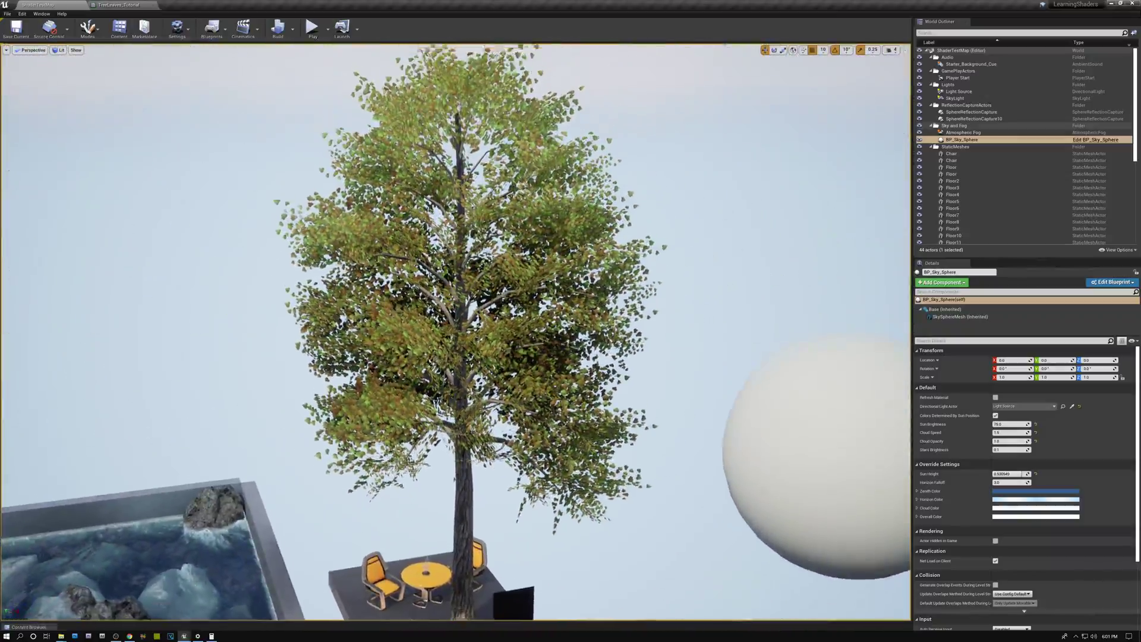
{"action": "key", "text": "w"}
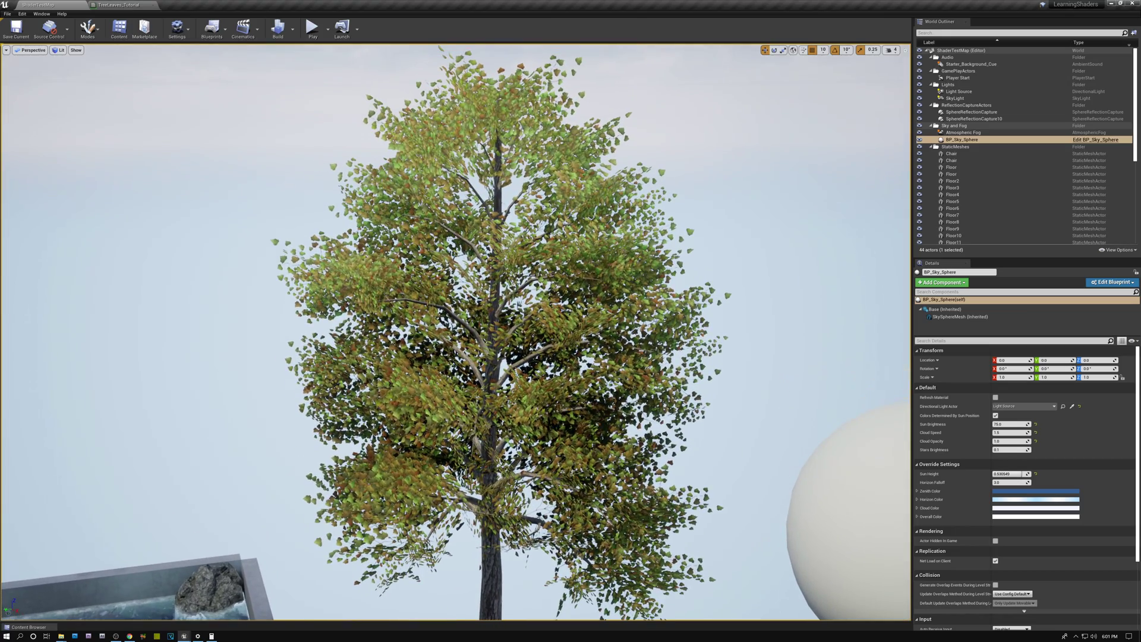